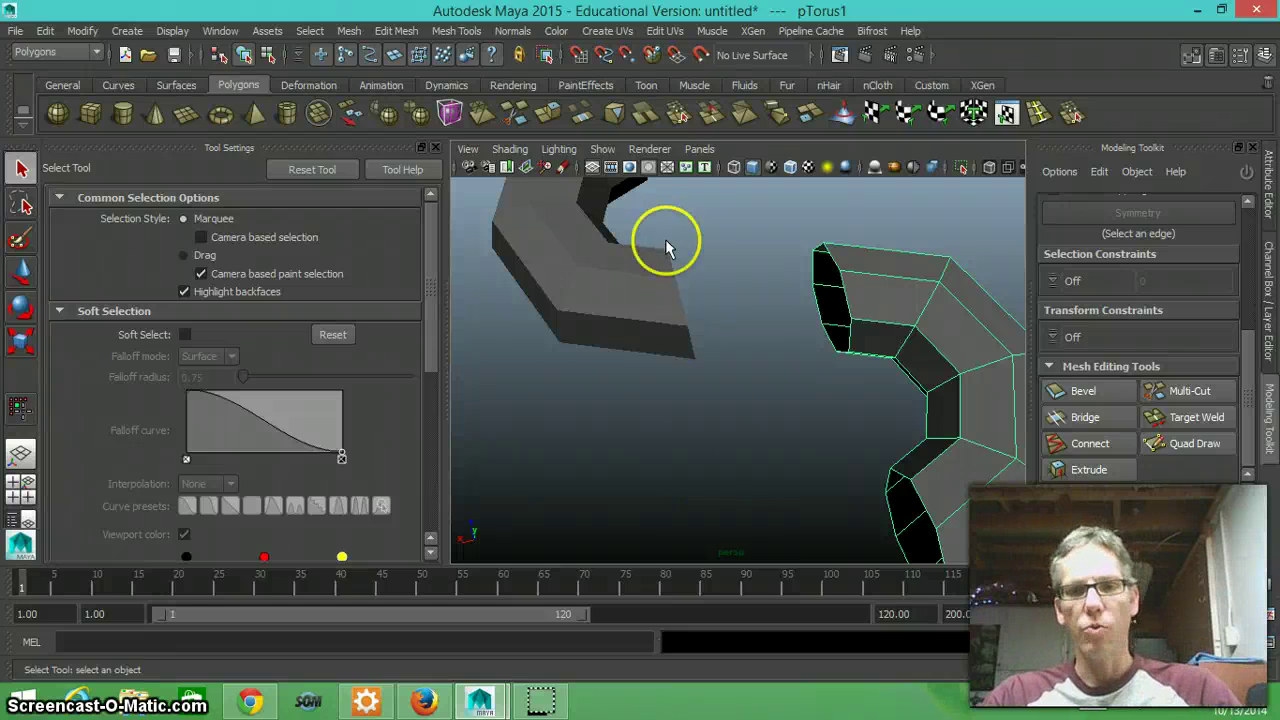
- Select both half-torus pieces and combine them into a single mesh
scroll(677, 338, down, 3)
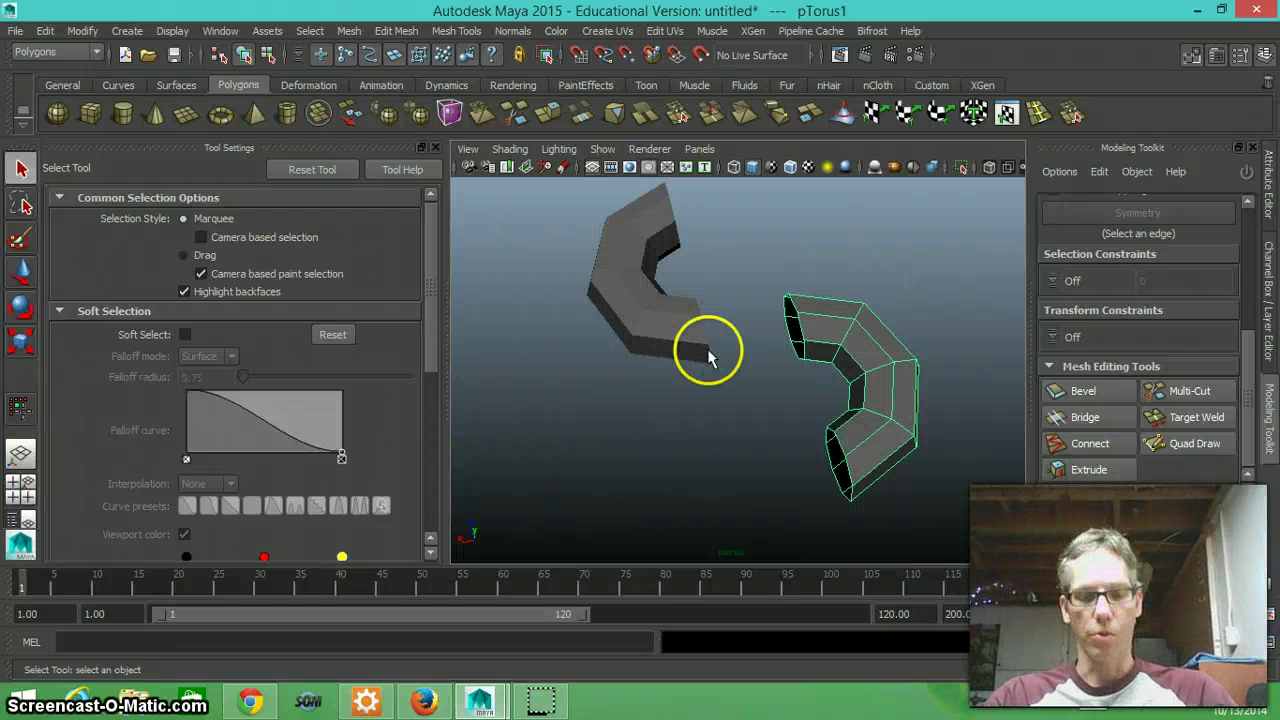
alt+drag(724, 405, 654, 409)
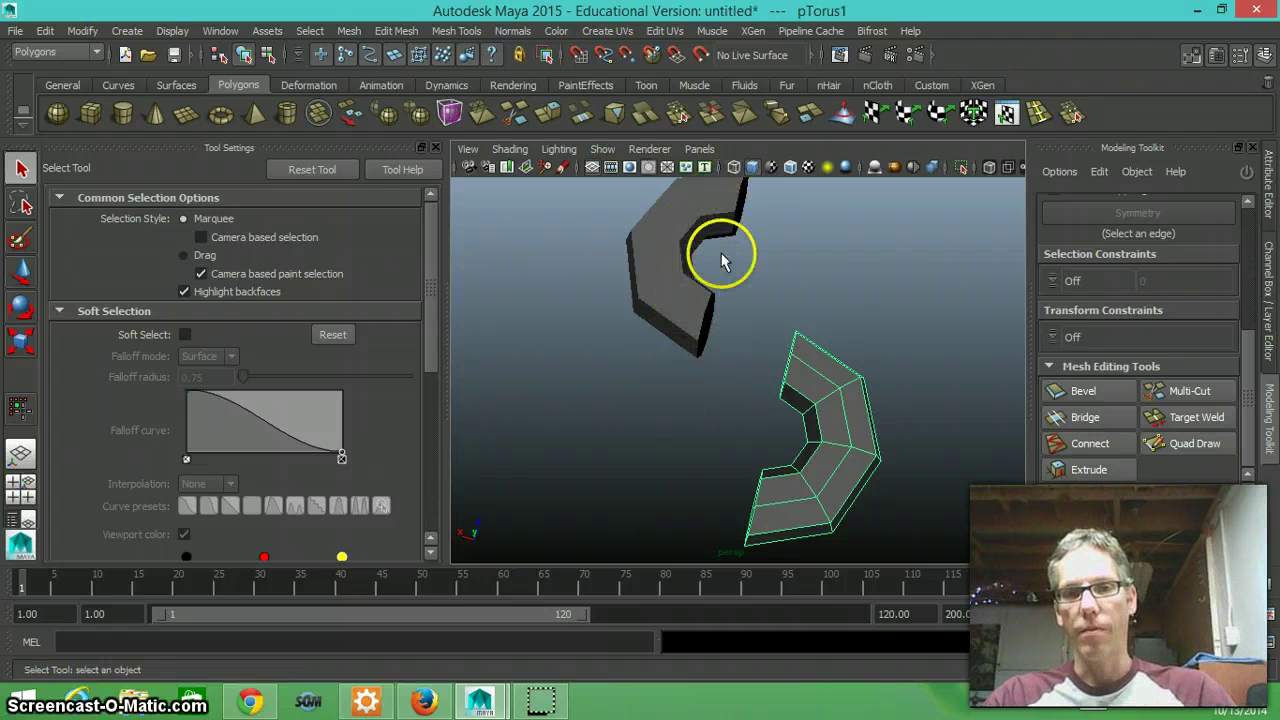
click(724, 266)
click(835, 408)
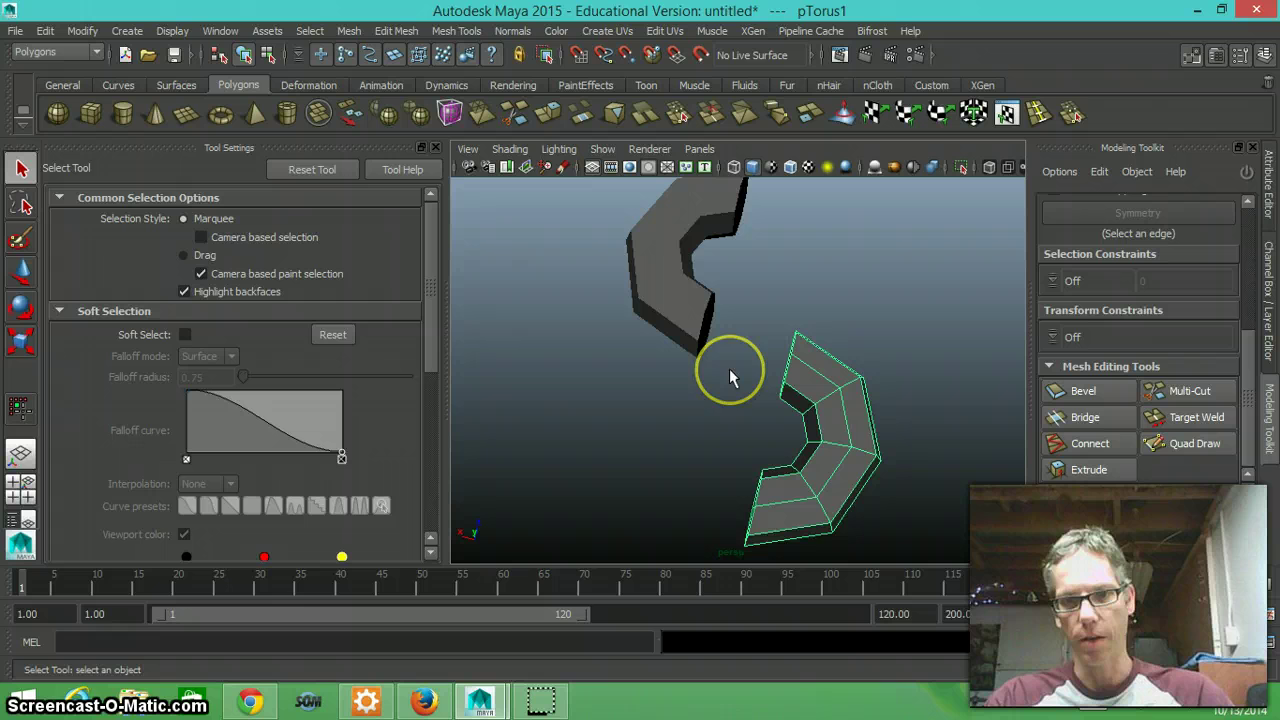
alt+drag(766, 380, 826, 337)
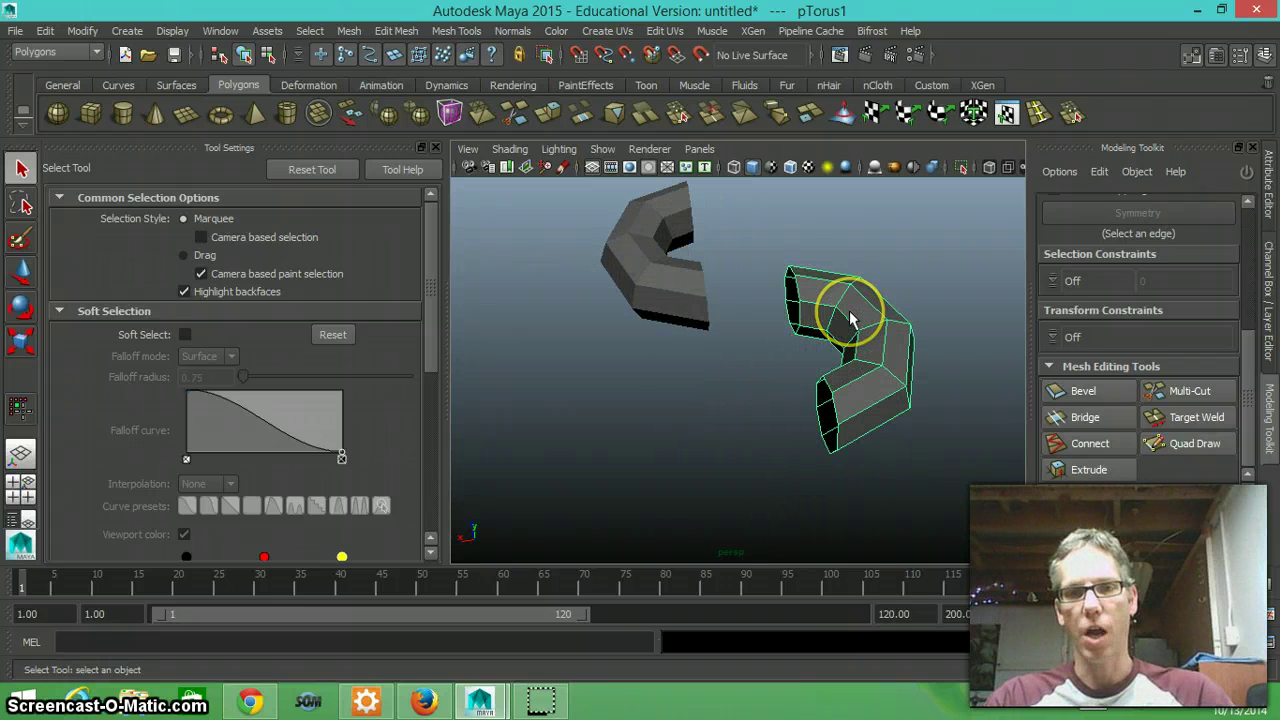
click(686, 311)
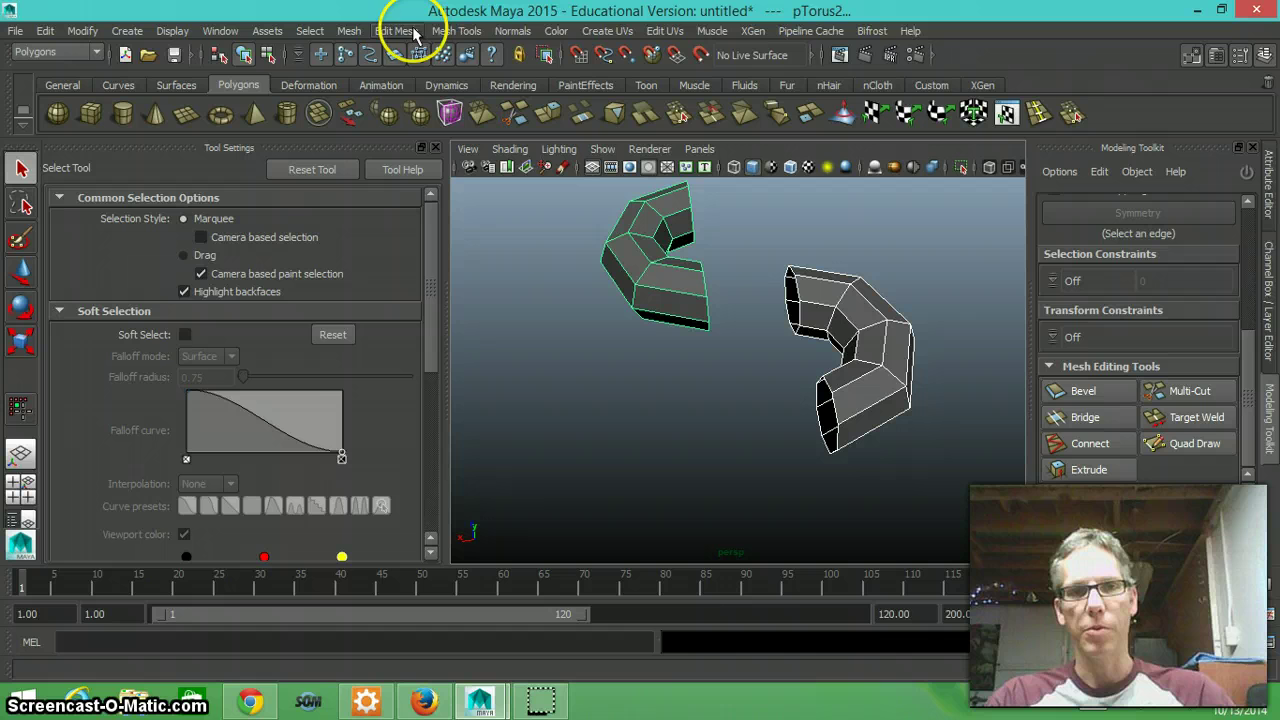
click(351, 32)
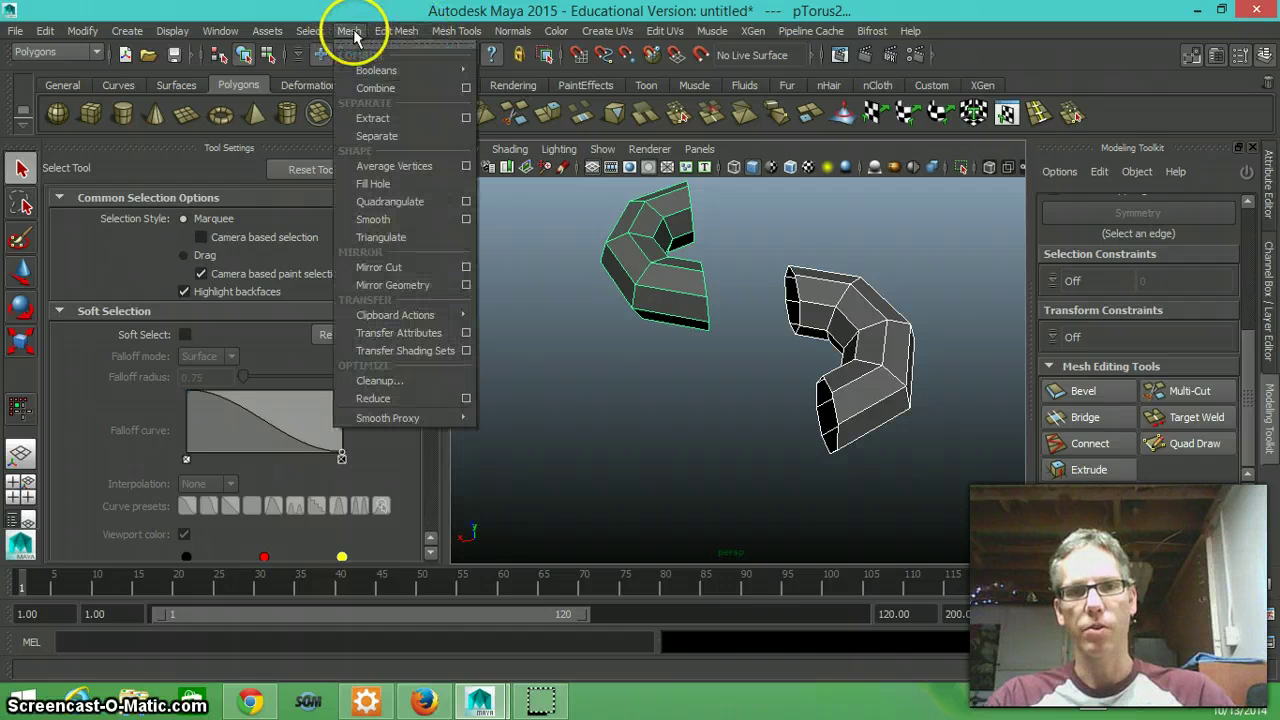
click(385, 93)
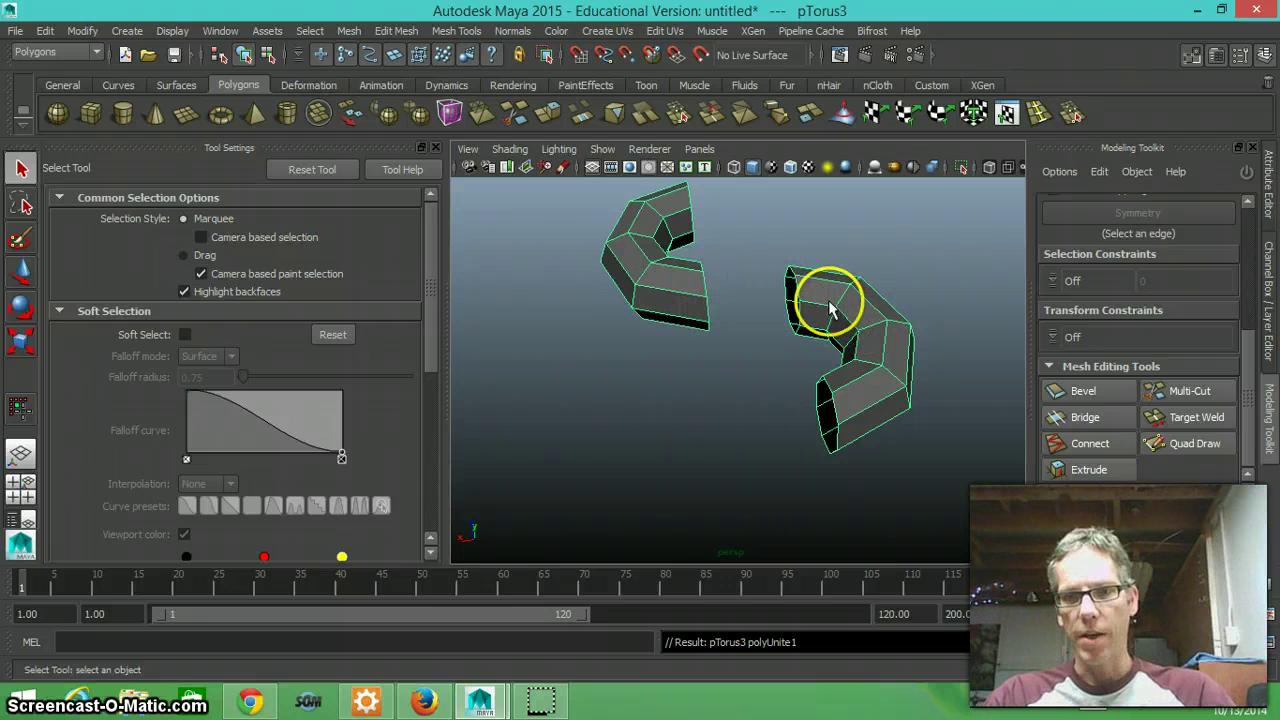
- Switch the combined mesh to edge selection and select the border edges around the upper half-torus's open end facing the gap
scroll(822, 310, up, 3)
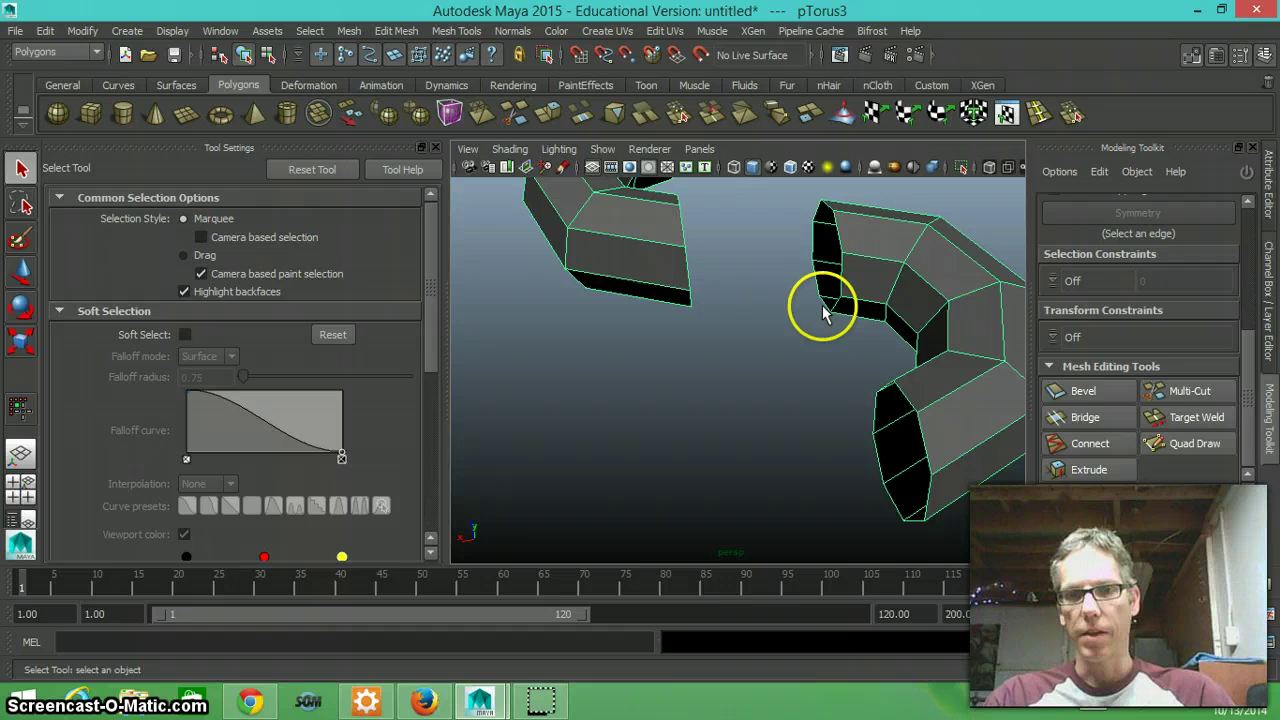
alt+middle_drag(829, 320, 838, 345)
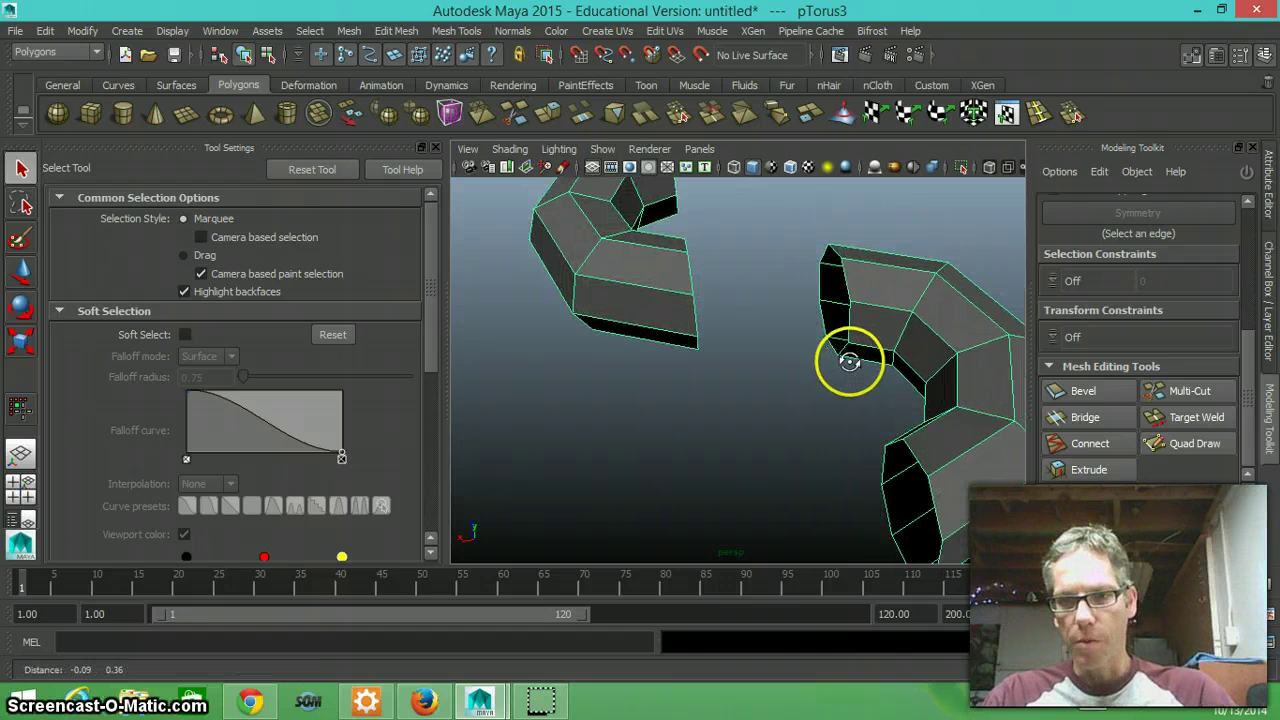
mouse_move(840, 361)
alt+mouse_down()
mouse_move(799, 355)
mouse_move(859, 376)
alt+mouse_up()
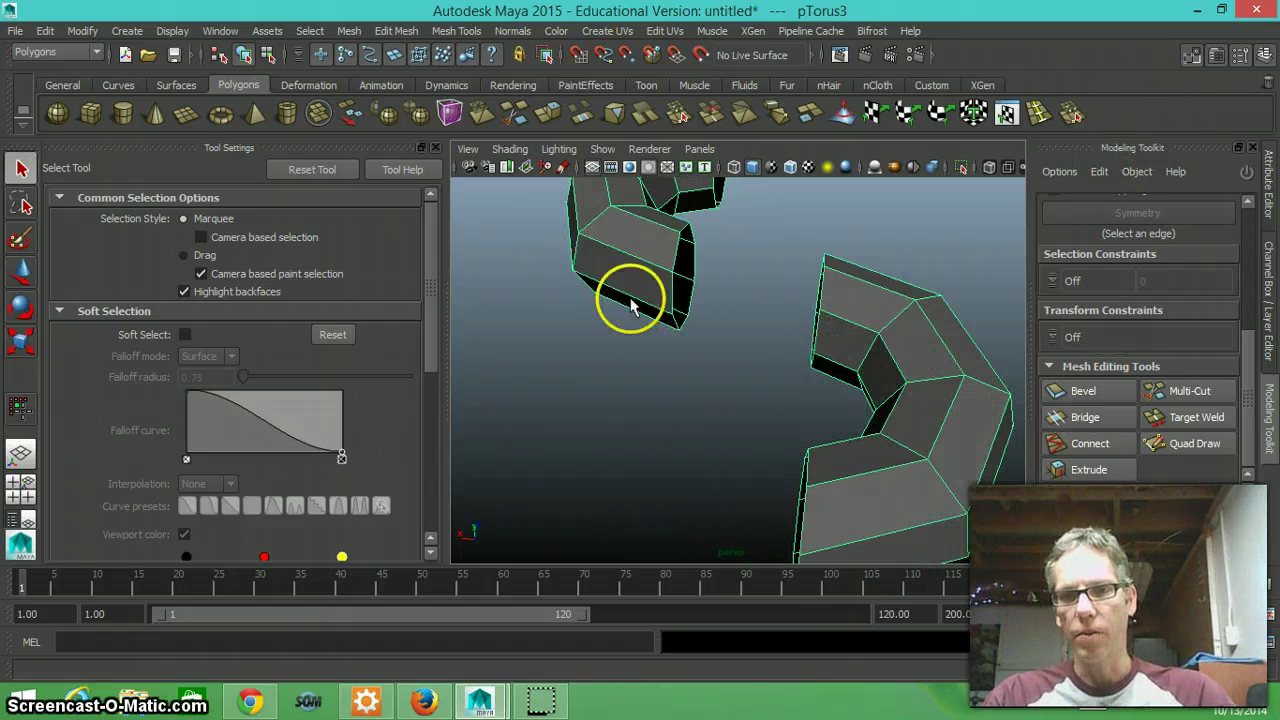
right_click(673, 258)
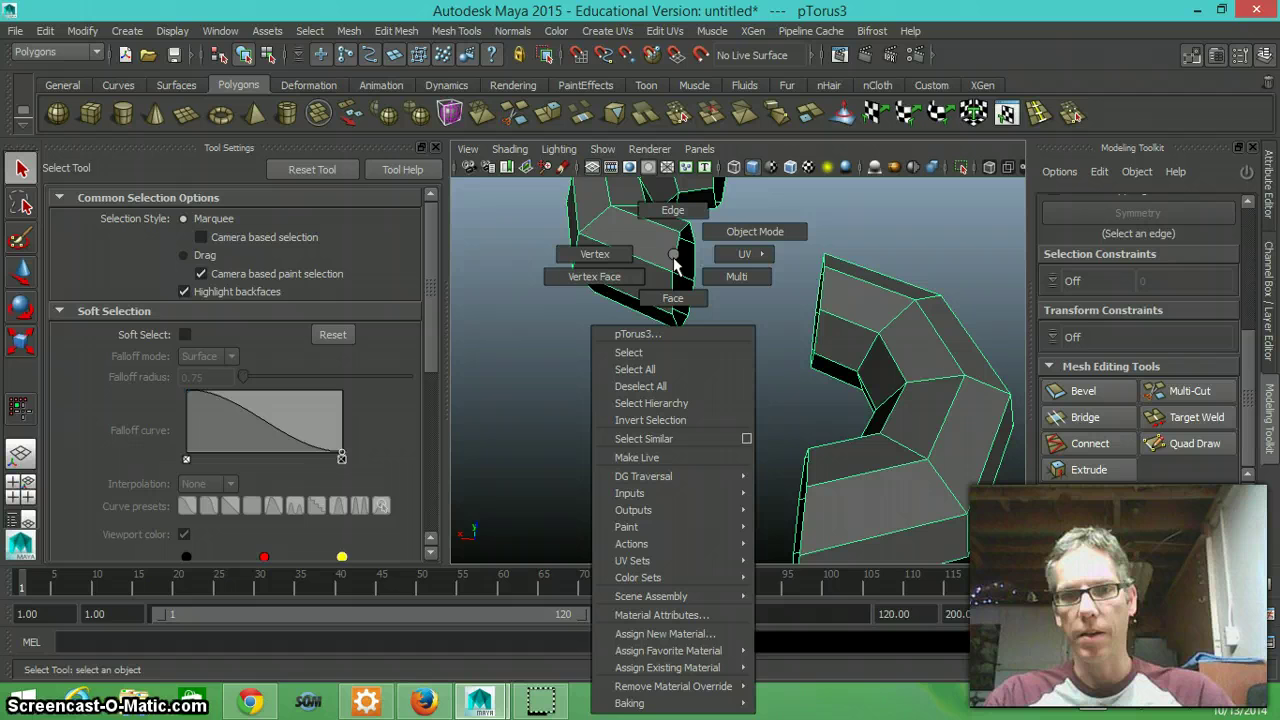
click(673, 210)
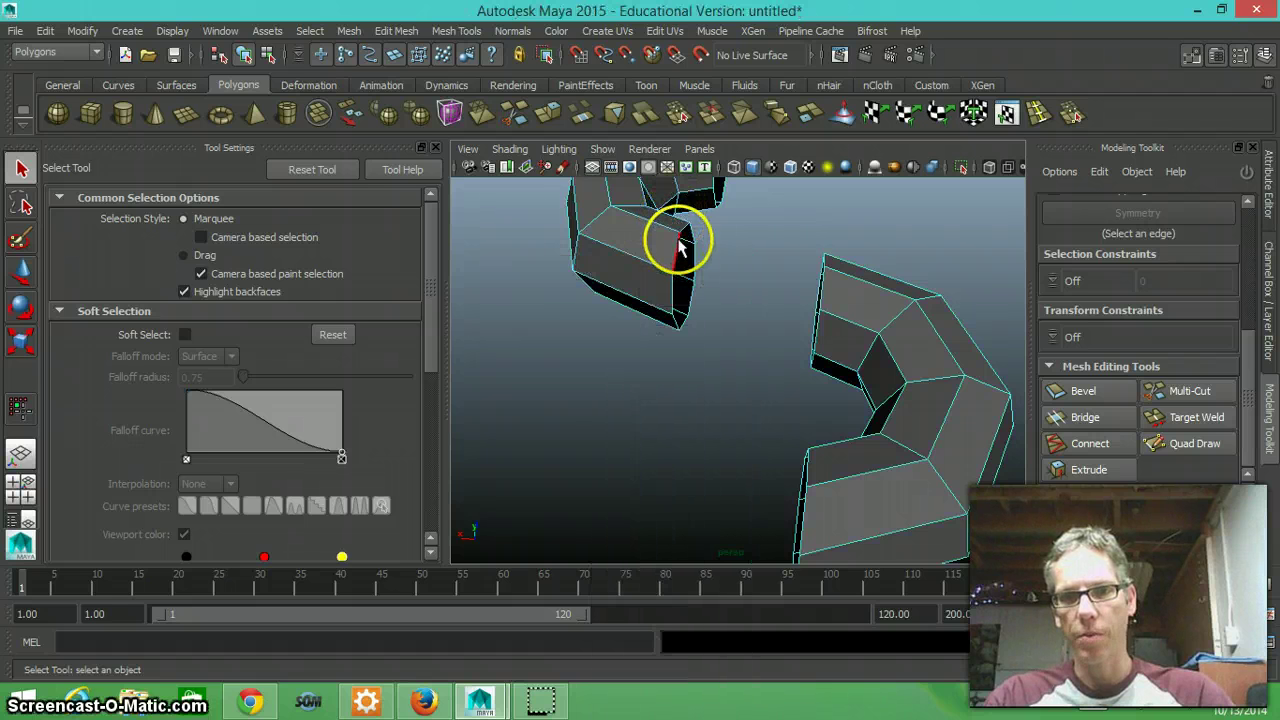
click(680, 245)
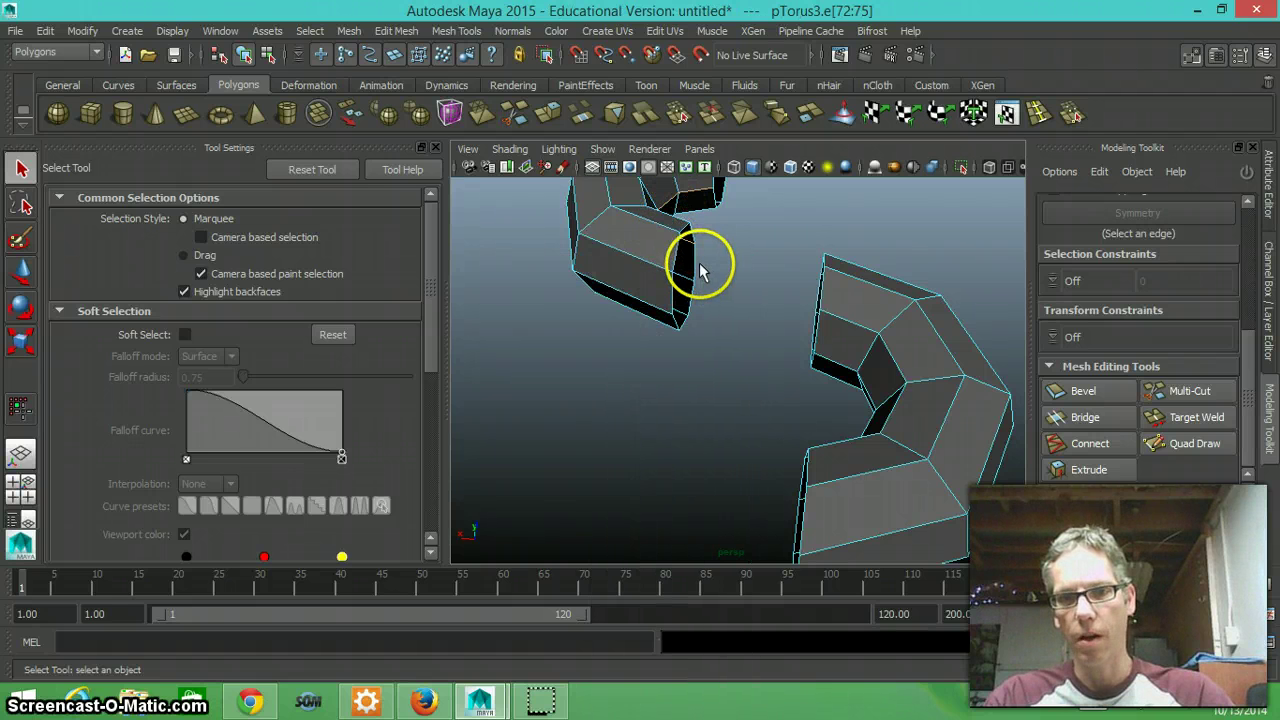
shift+click(693, 268)
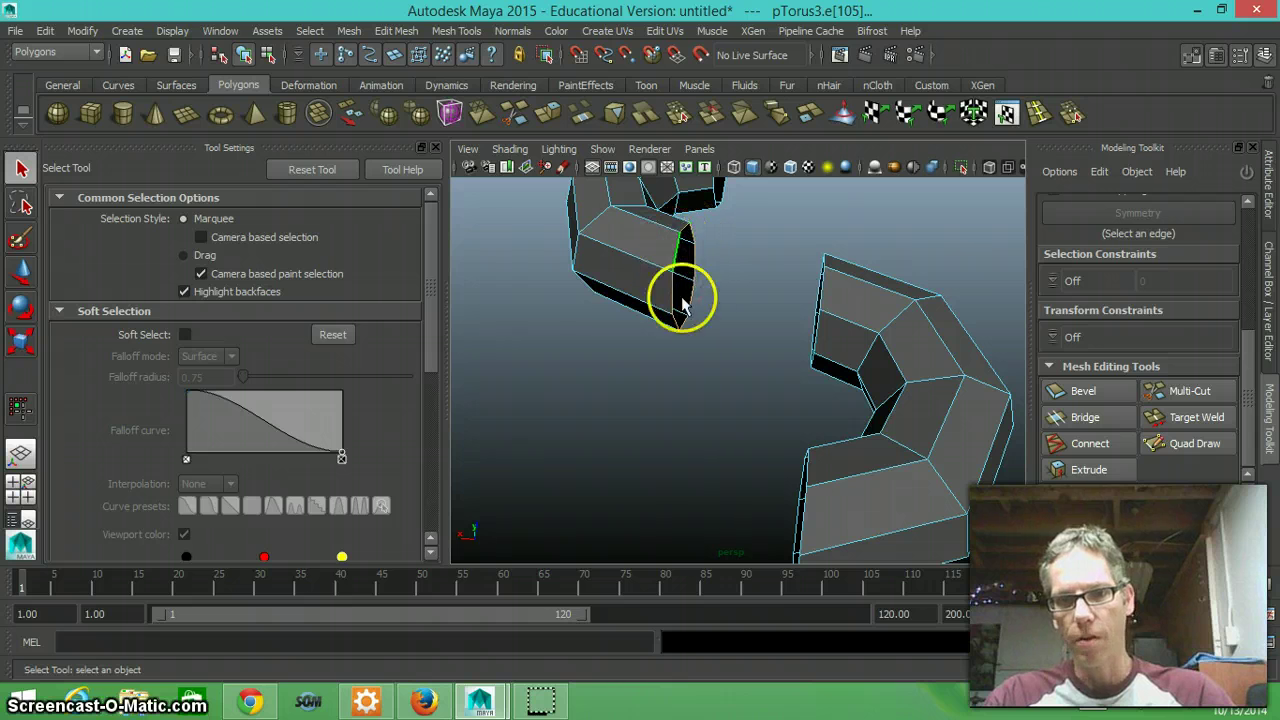
- Add the other half-torus's facing border edges to the selection and bridge the two open ends
alt+drag(730, 343, 850, 285)
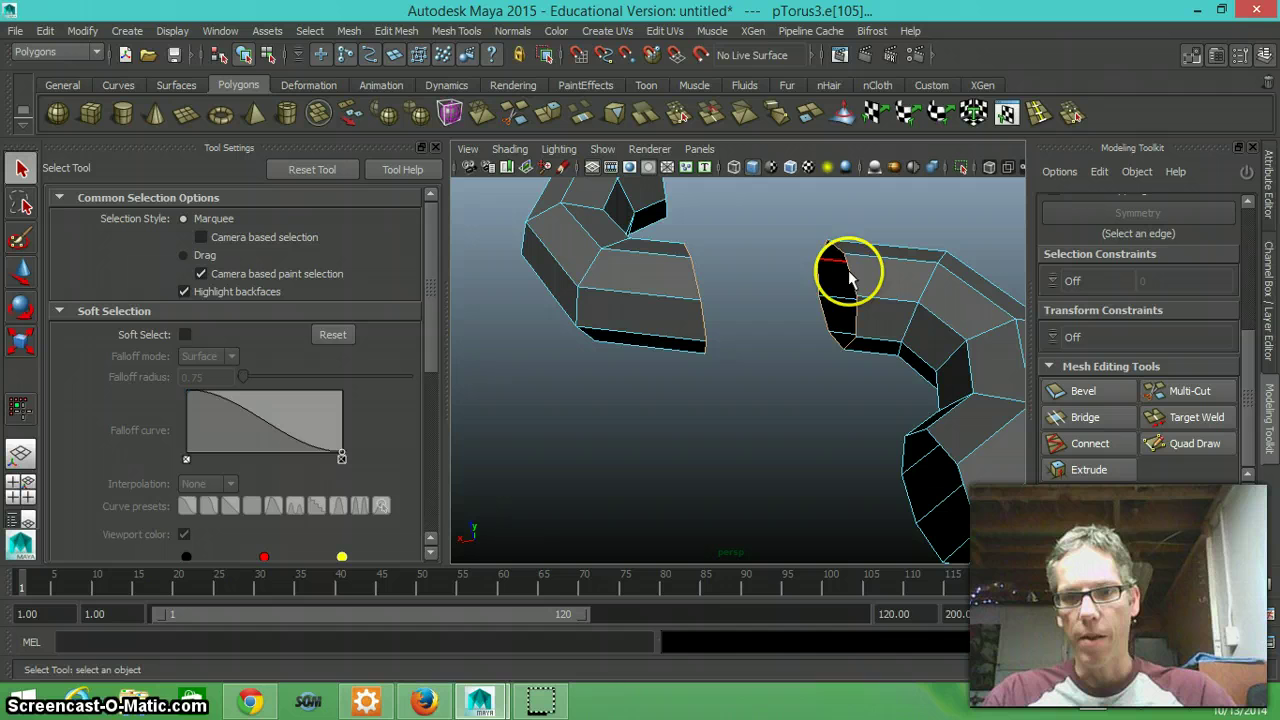
shift+click(848, 278)
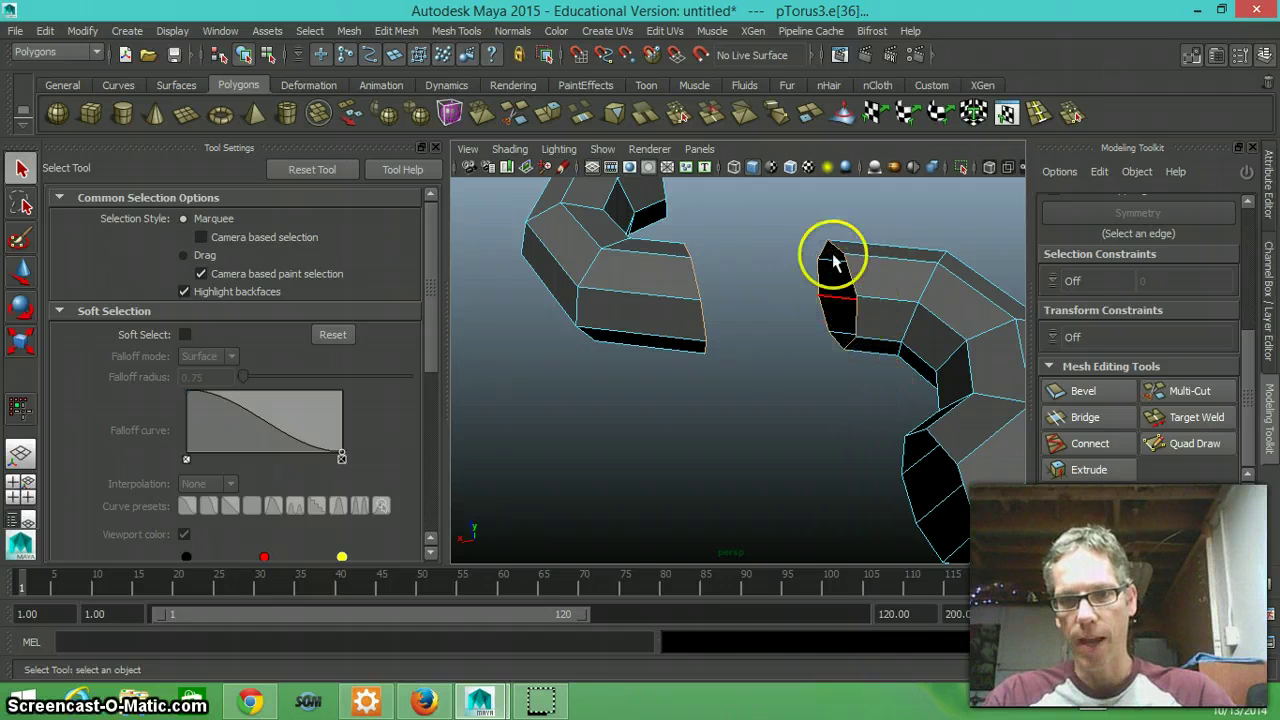
alt+drag(738, 355, 680, 354)
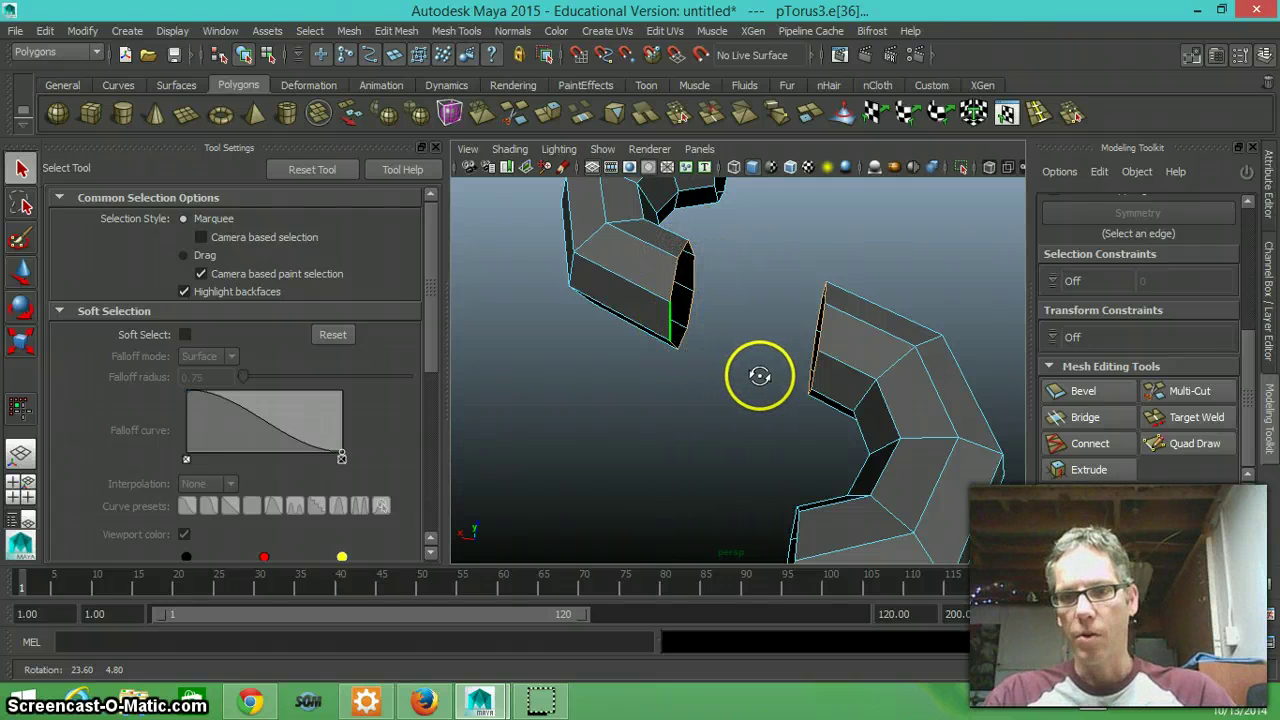
alt+drag(763, 378, 771, 380)
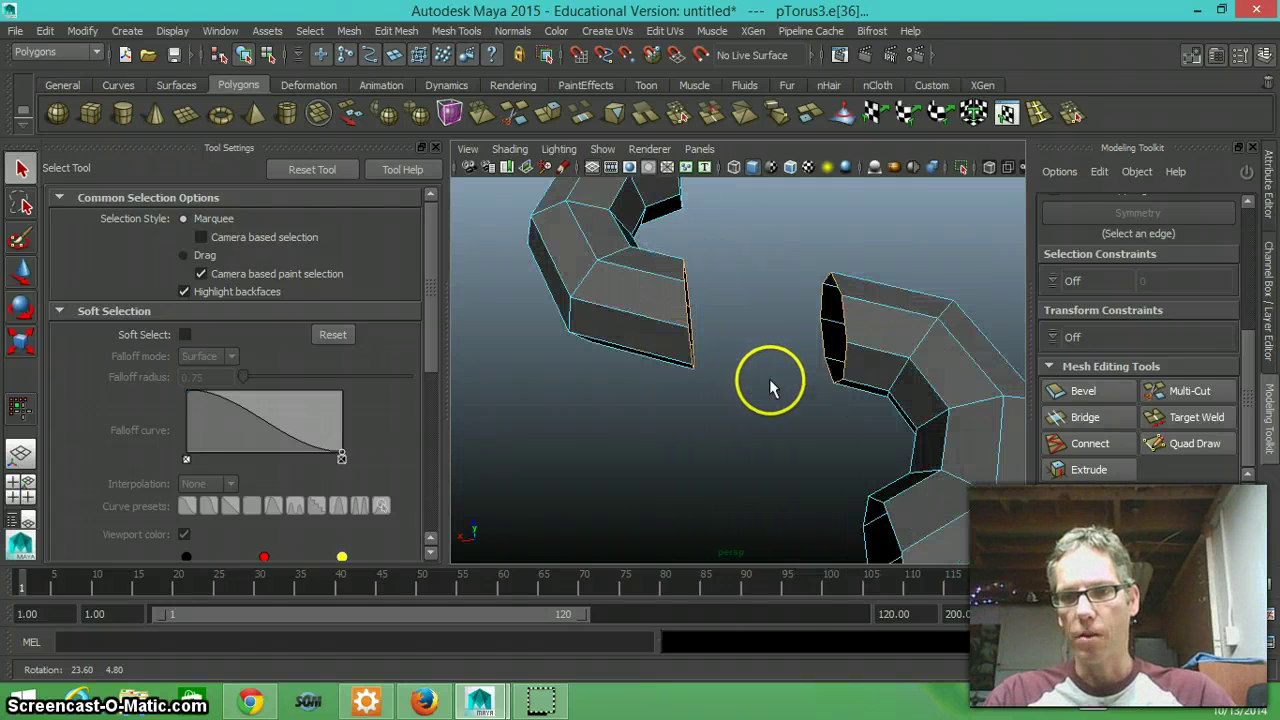
click(1085, 418)
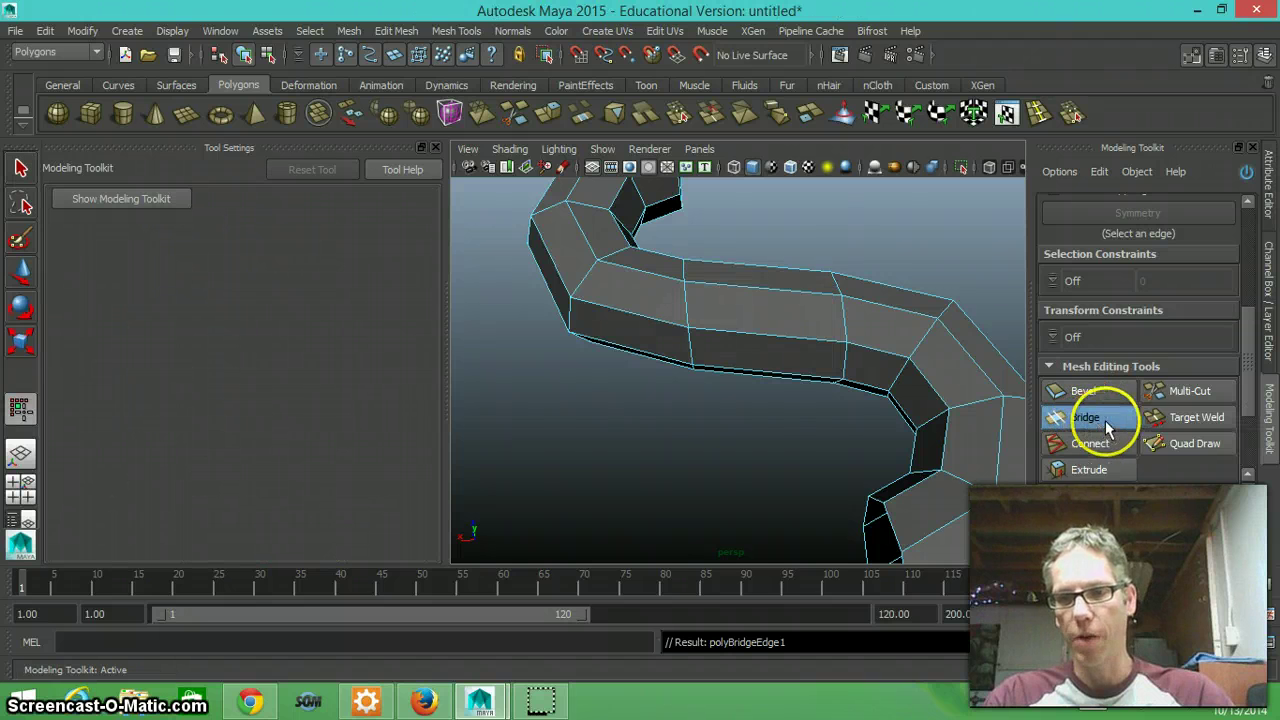
- Set the bridge's divisions to 1
scroll(1125, 405, down, 3)
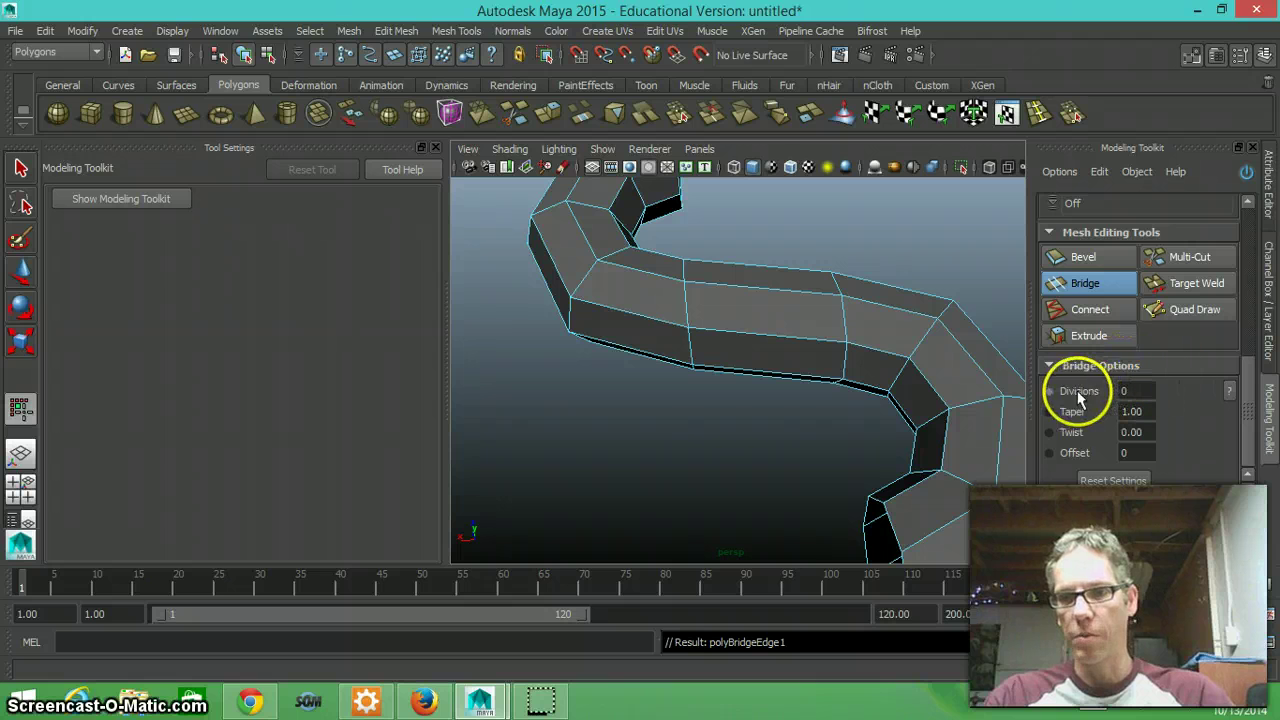
middle_drag(810, 390, 975, 378)
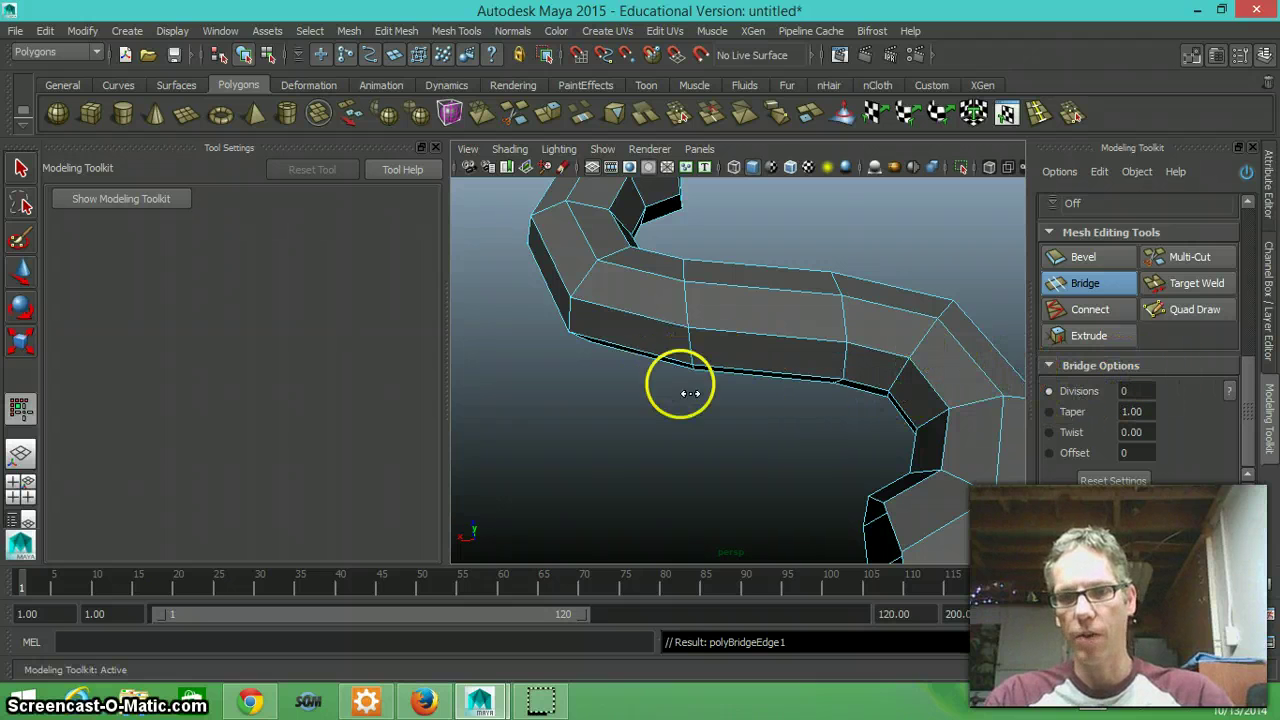
click(1075, 391)
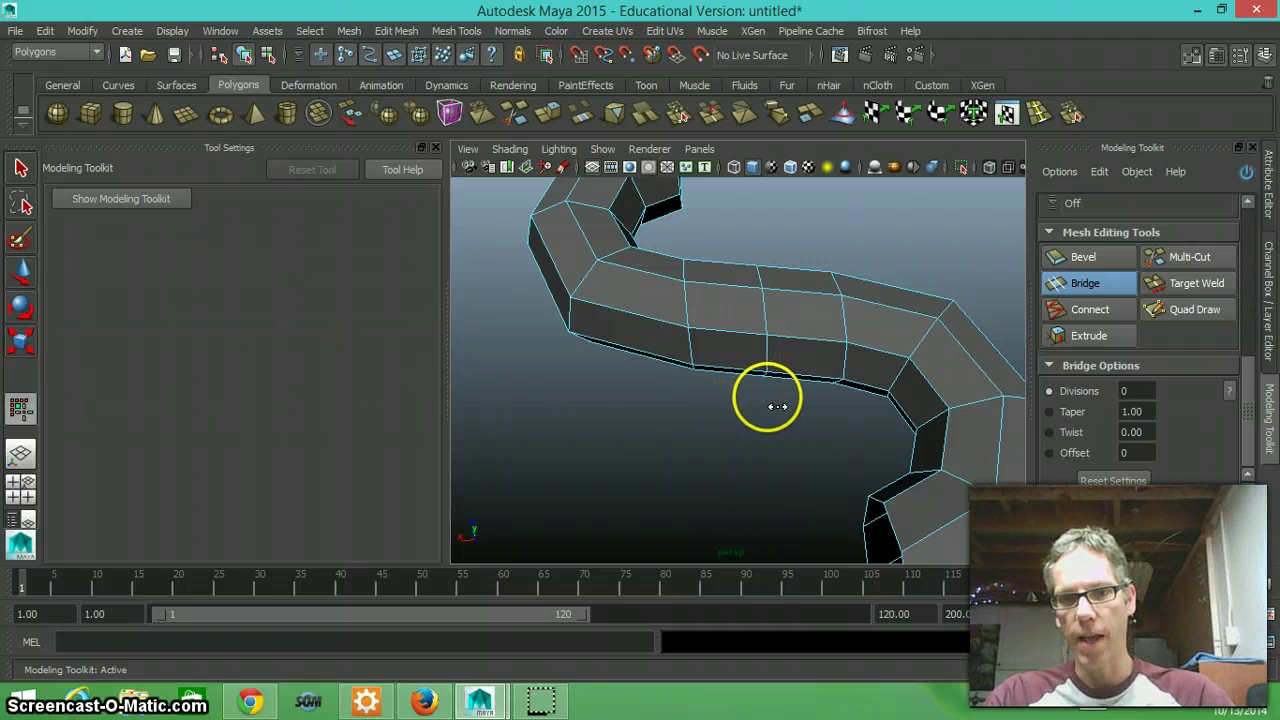
drag(793, 406, 766, 407)
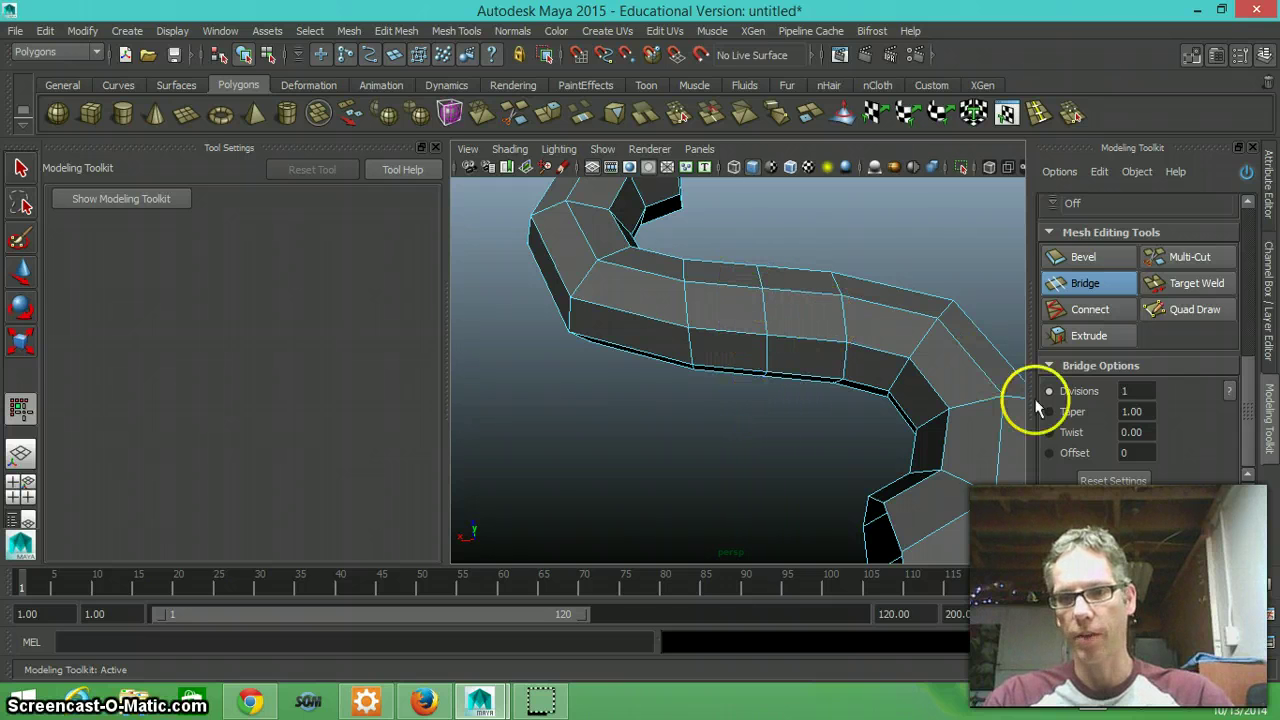
- Set the bridge's taper to 2.40 and its twist to about -1.97
click(1068, 412)
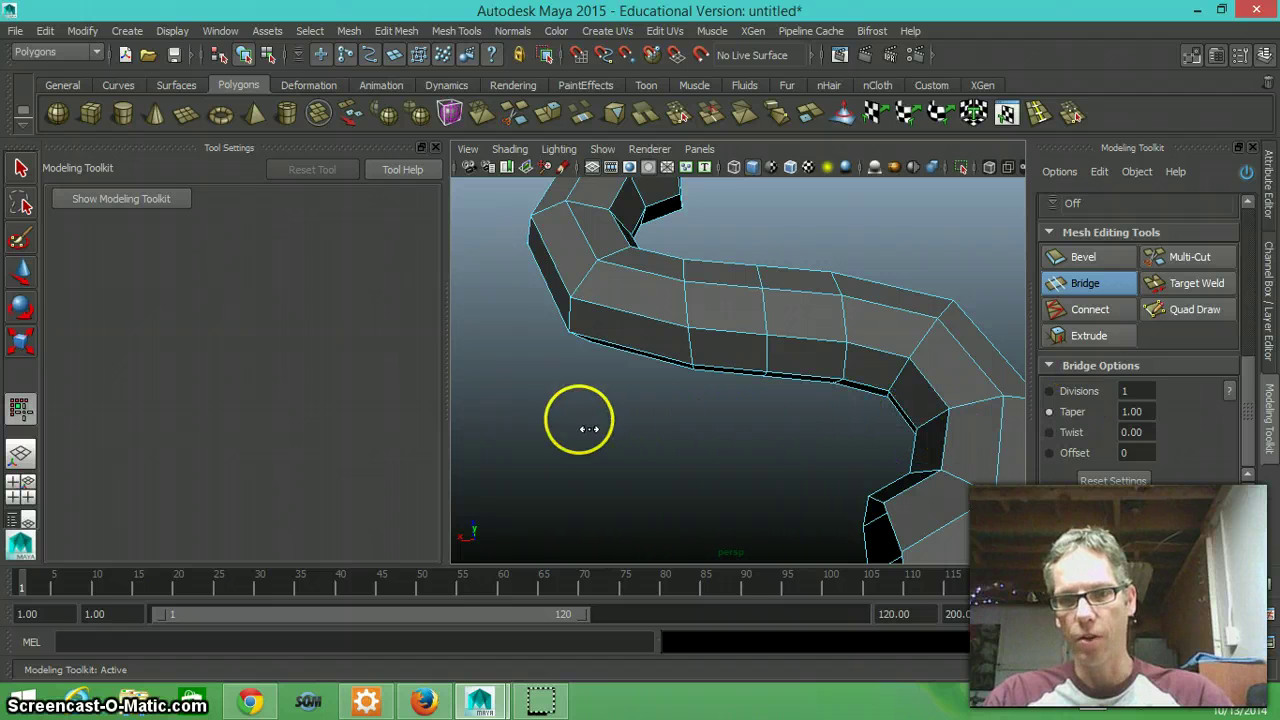
middle_drag(823, 440, 1043, 420)
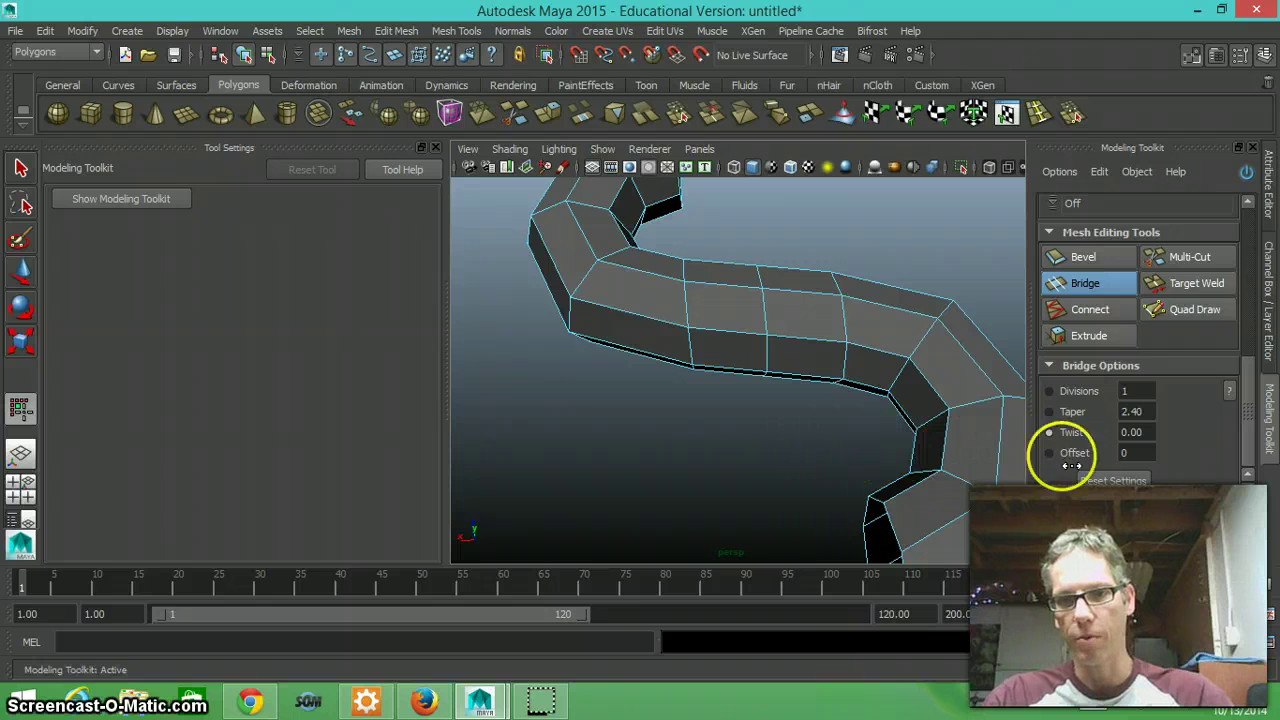
middle_drag(736, 457, 914, 423)
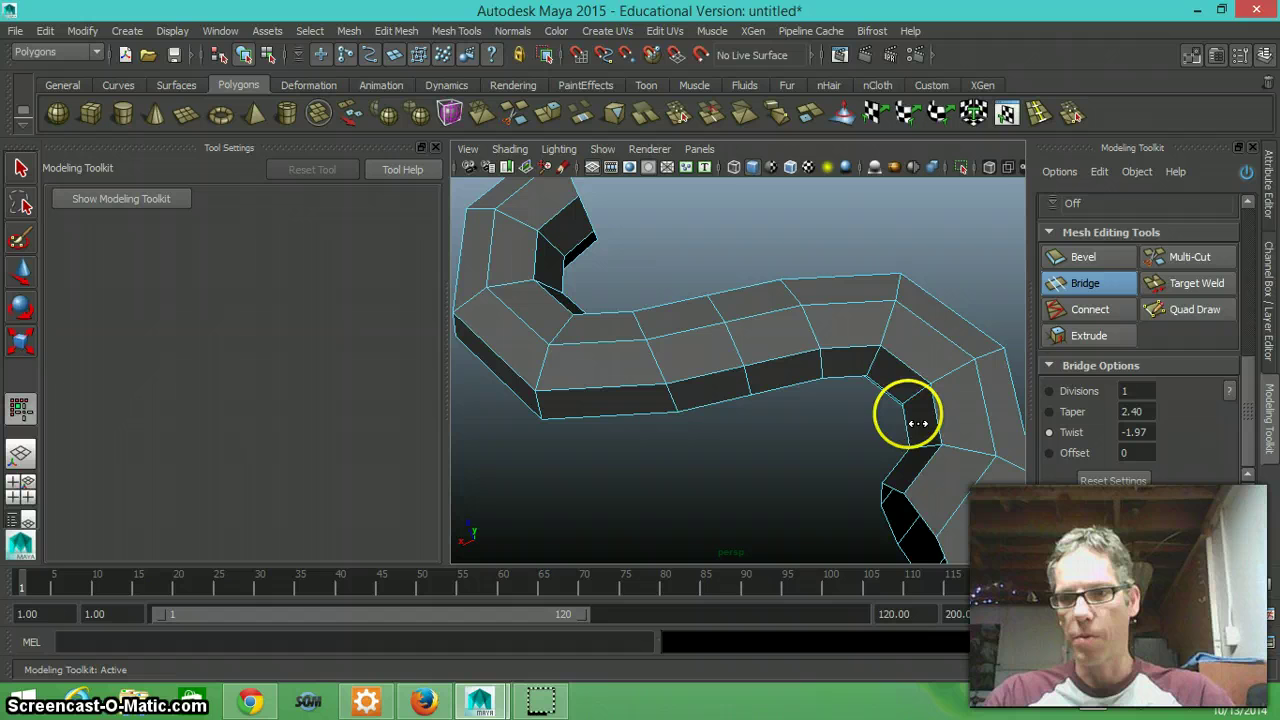
- Return the mesh to object selection and raise the taper of its polyBridgeEdge1 input to 15
click(1262, 278)
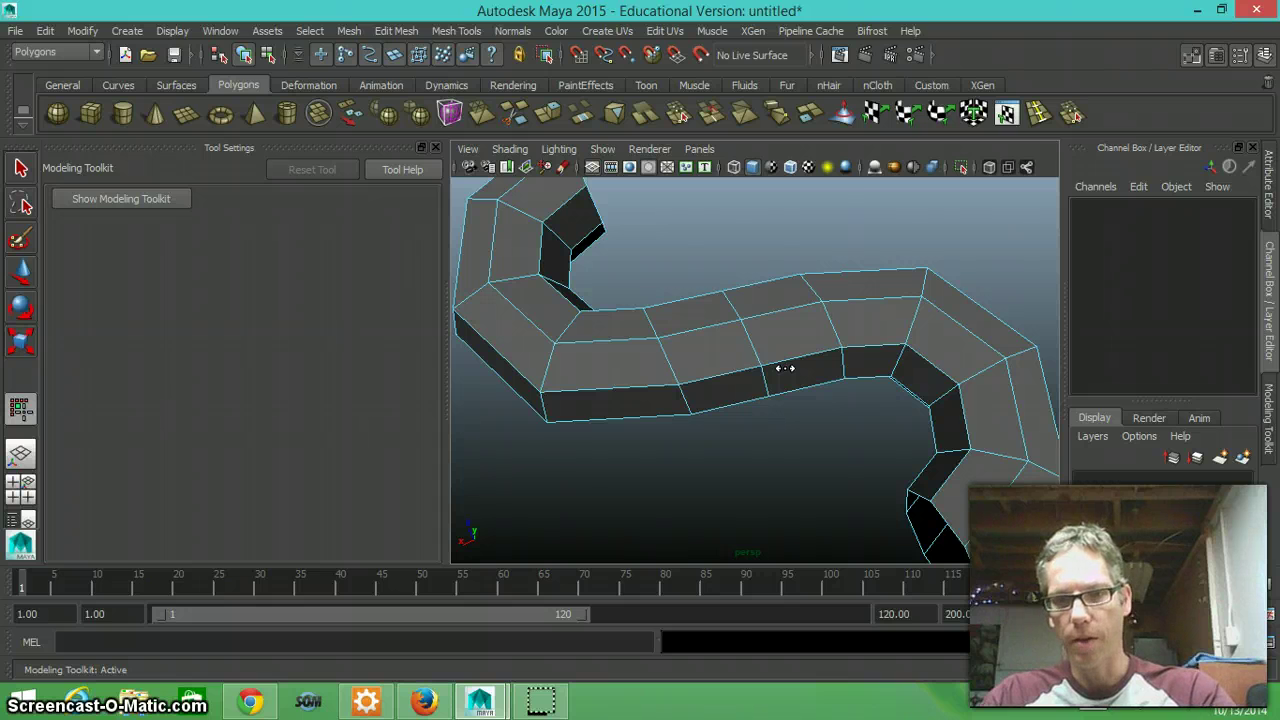
key(F8)
key(F8)
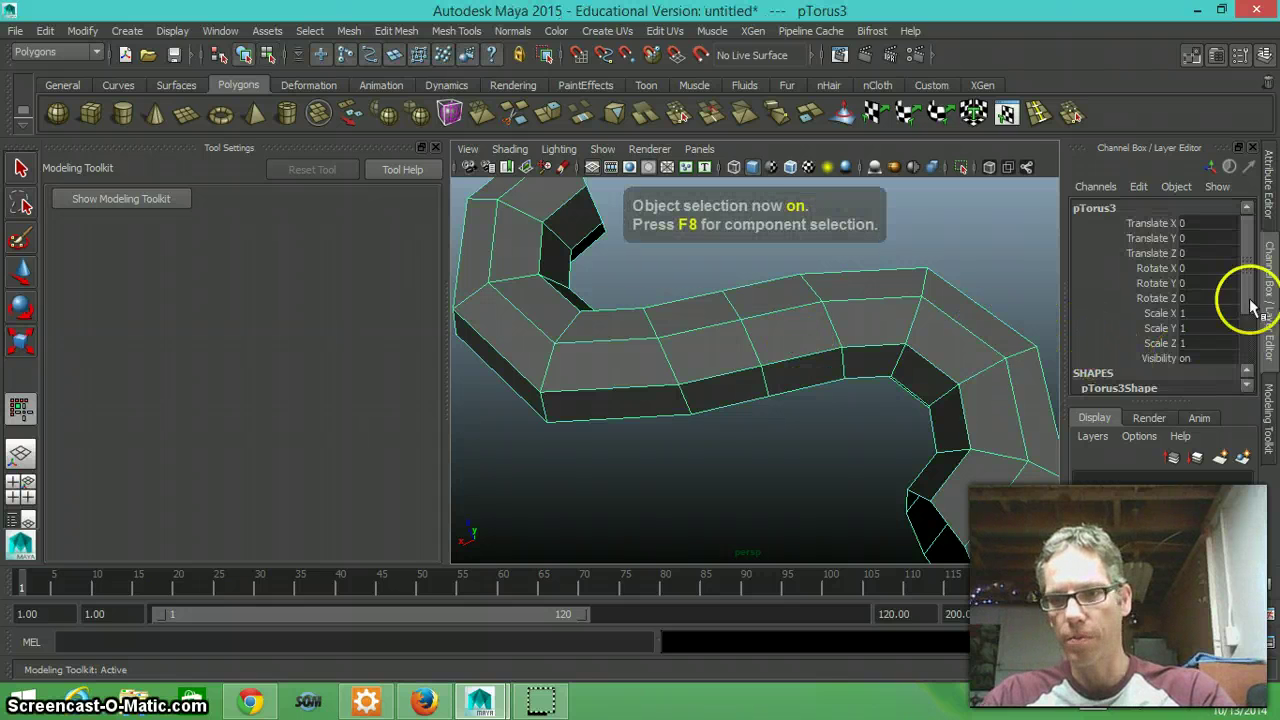
scroll(1255, 320, down, 3)
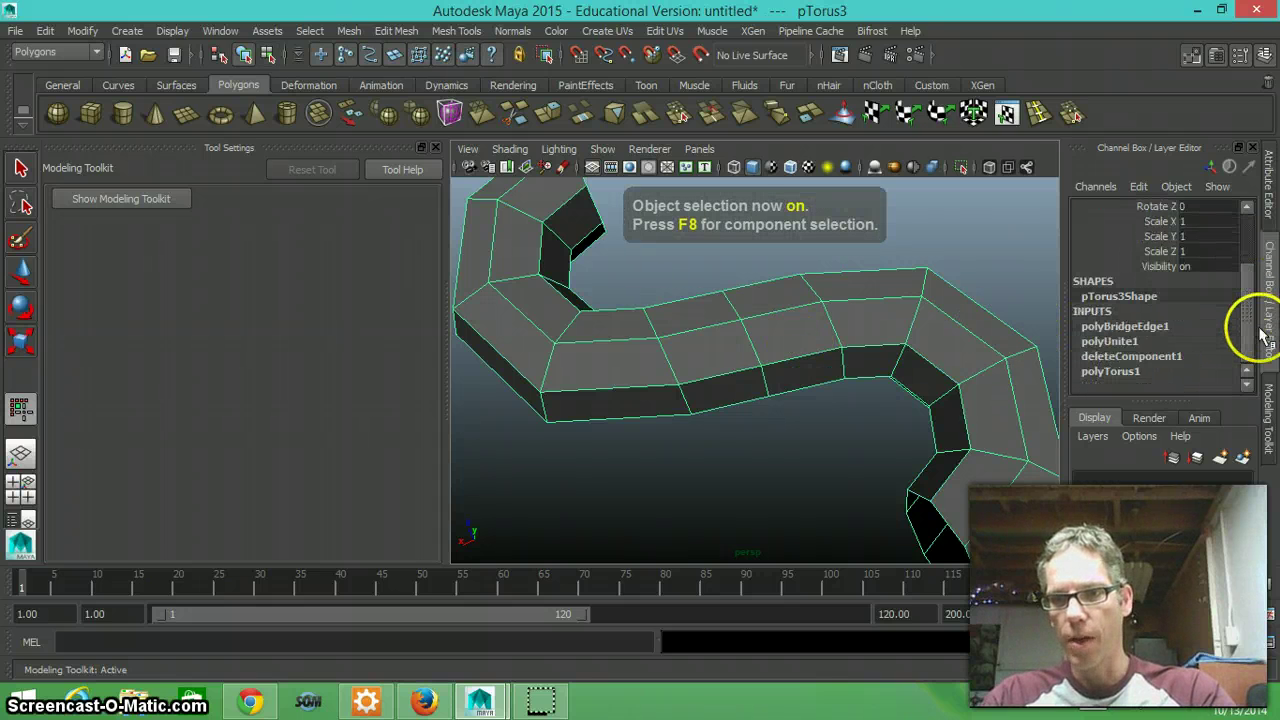
click(1145, 327)
scroll(1207, 328, down, 1)
click(1160, 316)
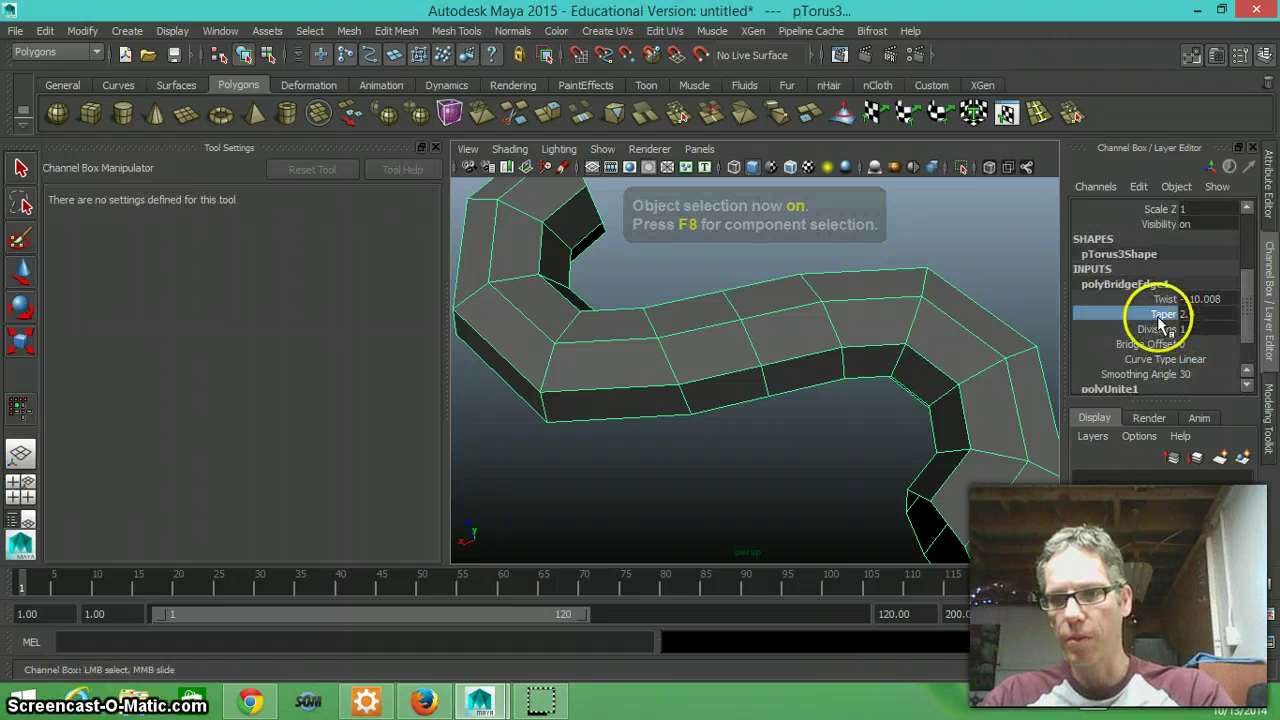
middle_drag(743, 429, 862, 439)
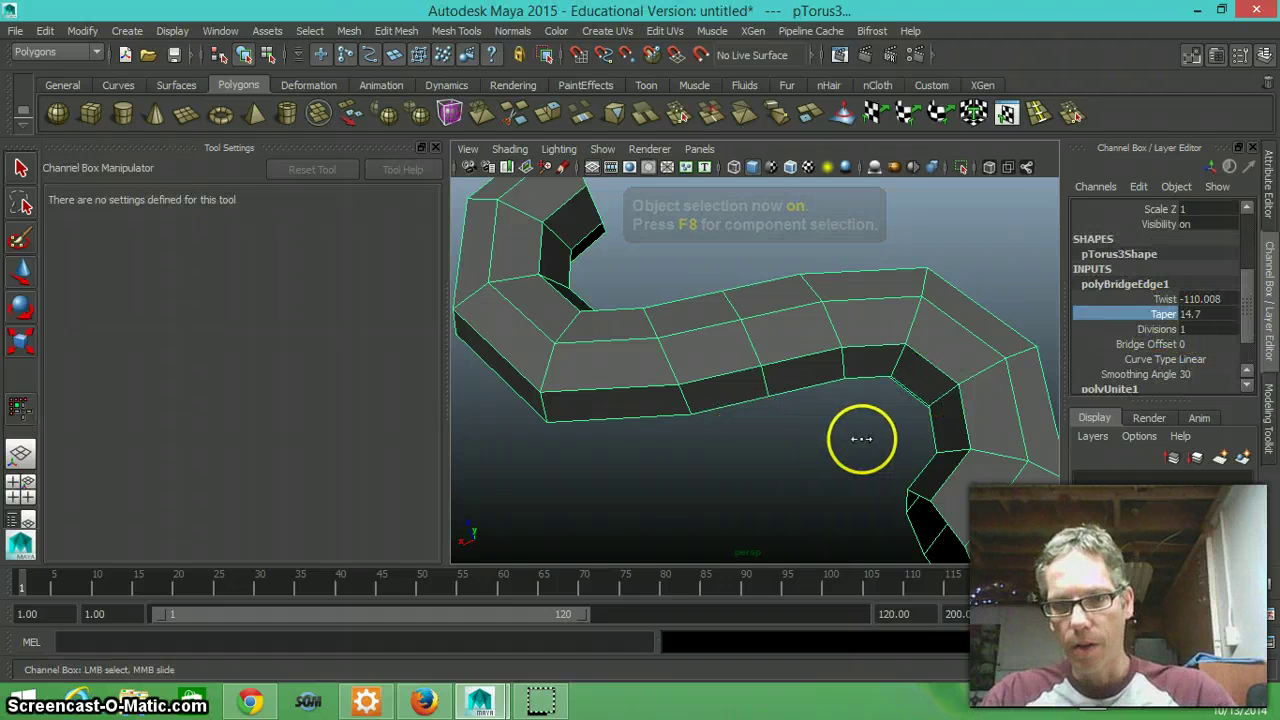
- Set the Bridge Offset of polyBridgeEdge1 to 2 and inspect the twisted section between the two halves
click(1168, 346)
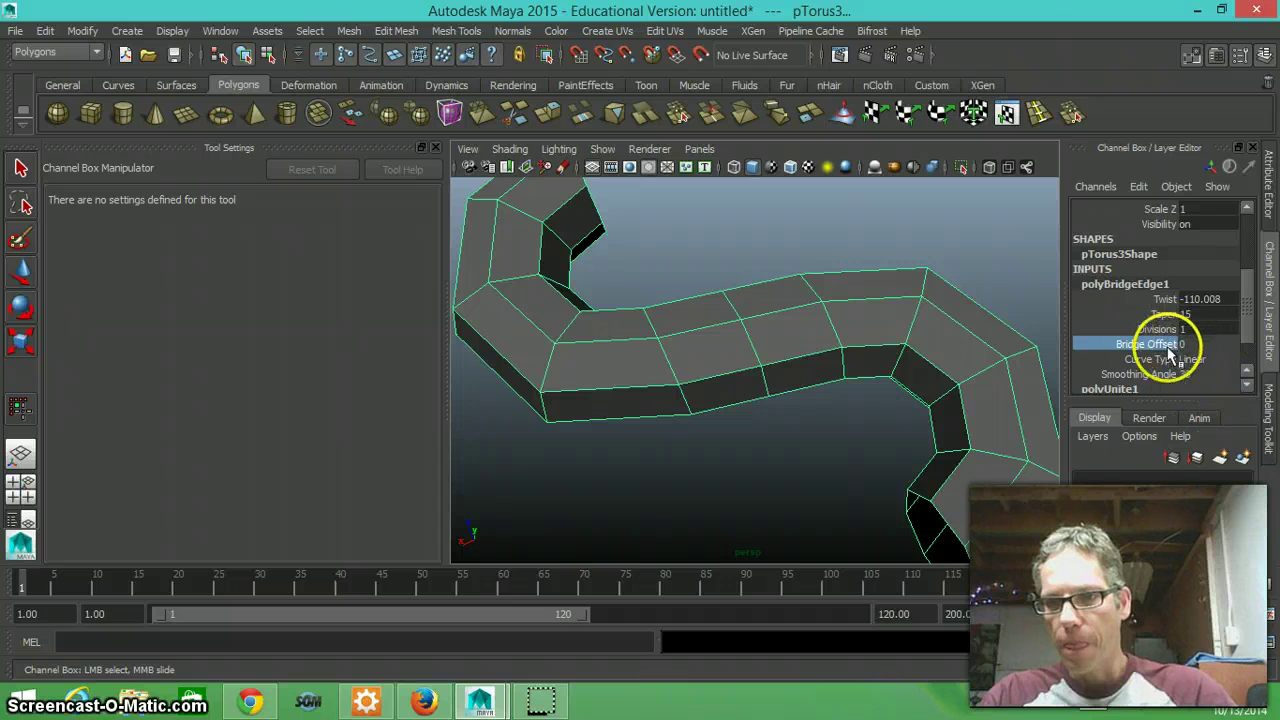
mouse_move(782, 448)
middle_down()
mouse_move(797, 446)
mouse_move(786, 441)
middle_up()
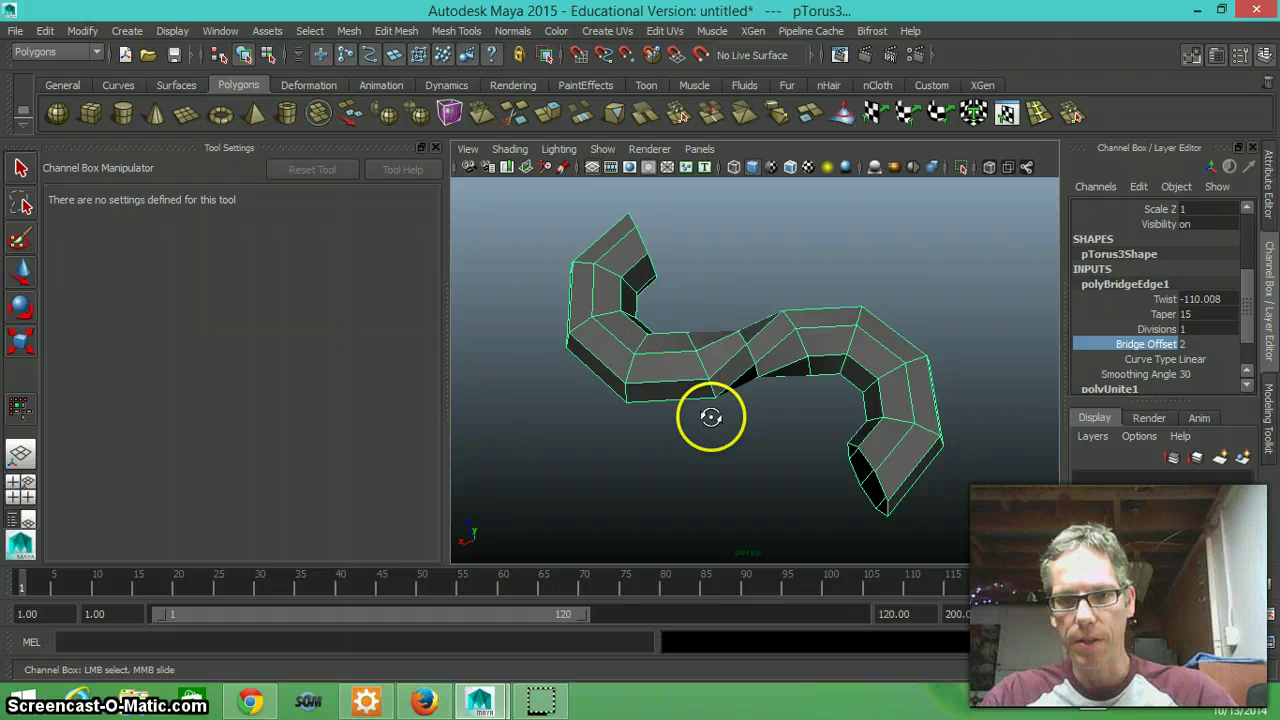
alt+drag(711, 420, 717, 414)
scroll(829, 441, up, 3)
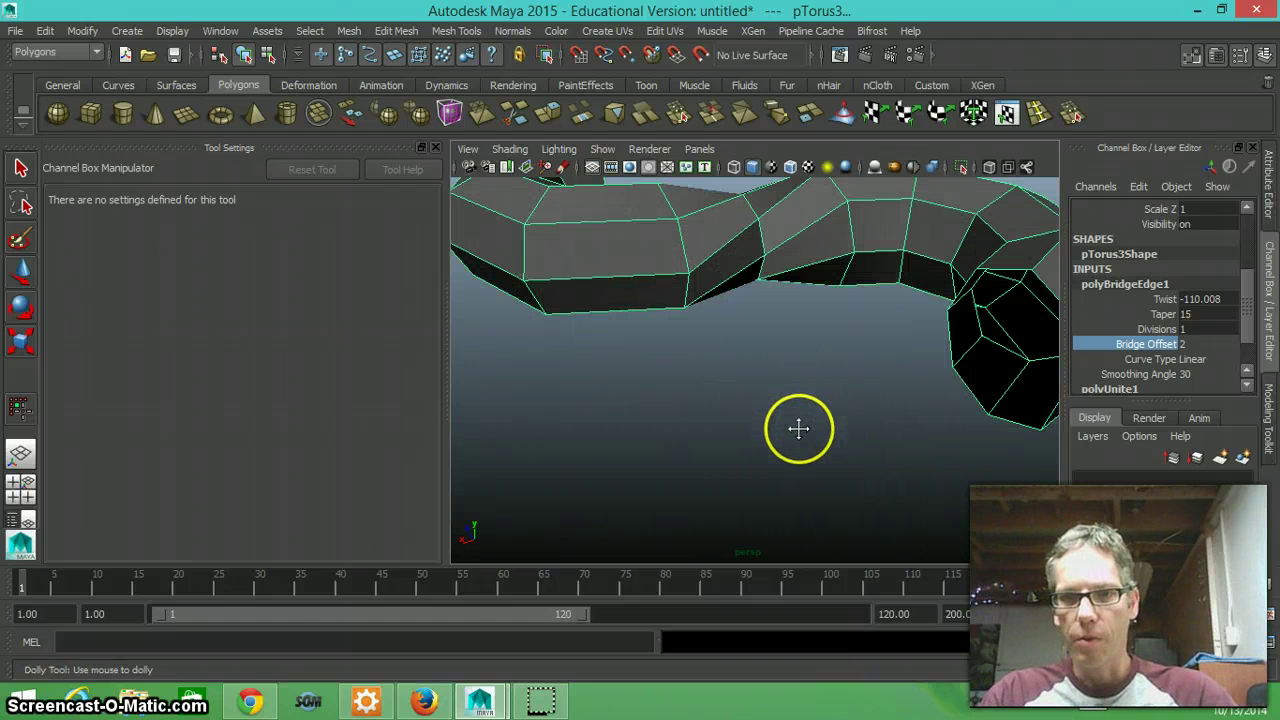
scroll(798, 432, down, 3)
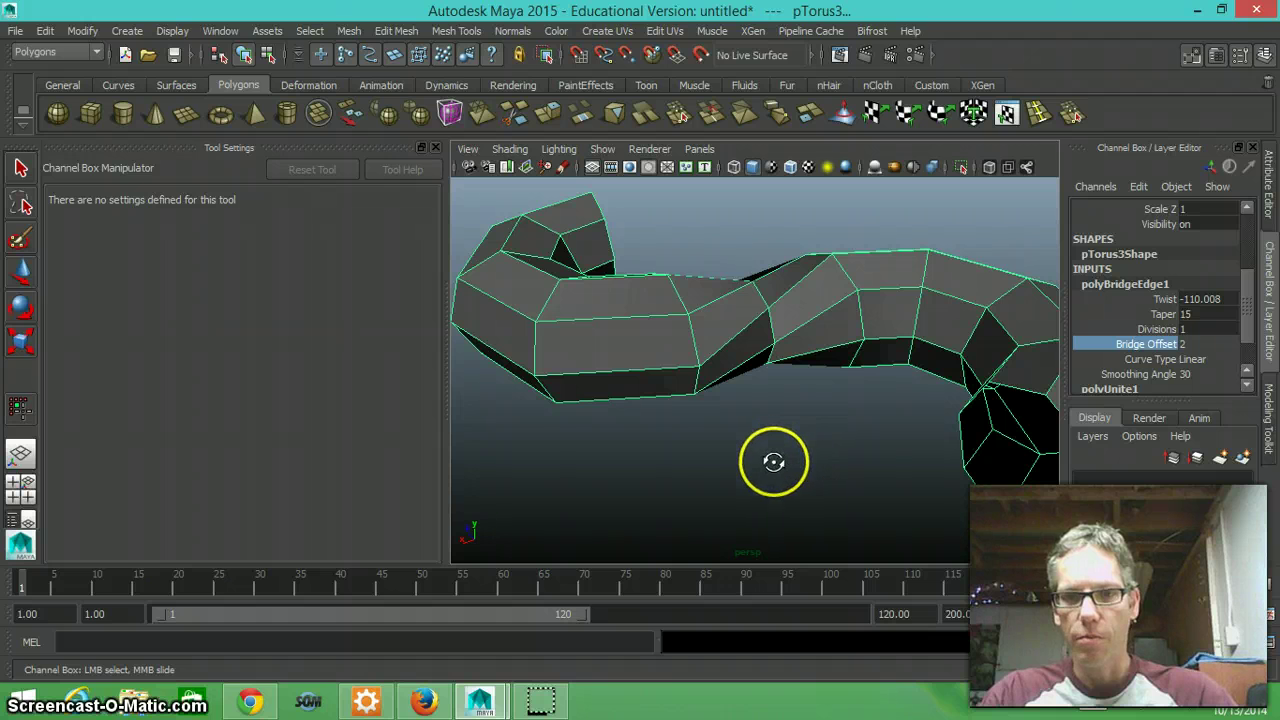
- Set the Bridge Offset of polyBridgeEdge1 to 0
alt+drag(773, 461, 770, 468)
middle_drag(770, 462, 306, 449)
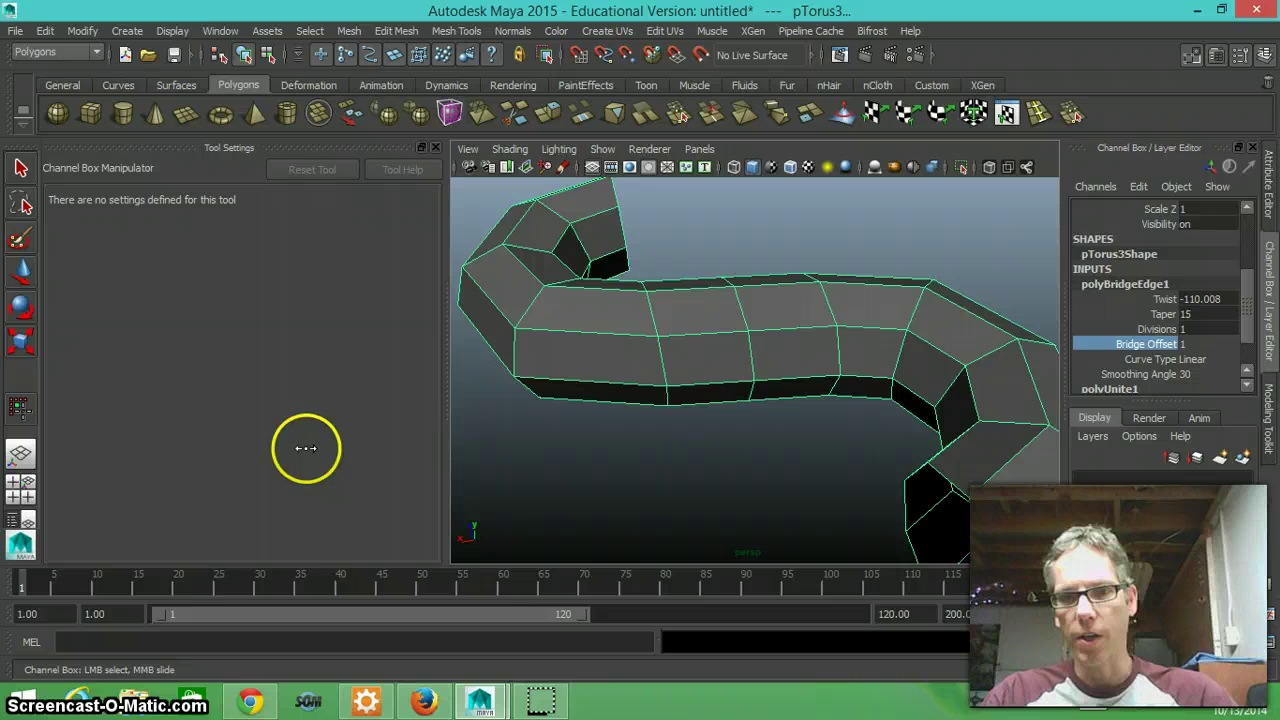
alt+drag(706, 486, 783, 494)
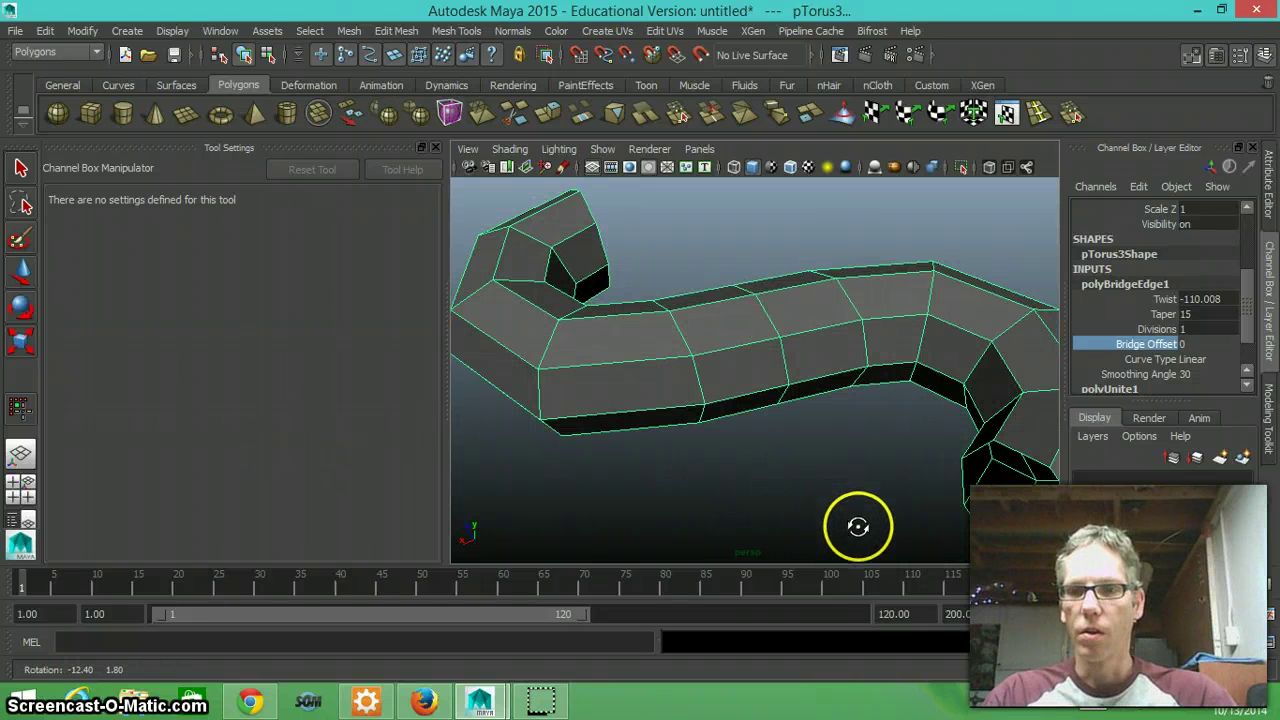
- Duplicate the bridged S-shaped mesh and move the copy to about -4.65 in Translate Z
alt+drag(891, 529, 816, 400)
alt+middle_drag(807, 391, 763, 357)
alt+right_drag(684, 347, 570, 343)
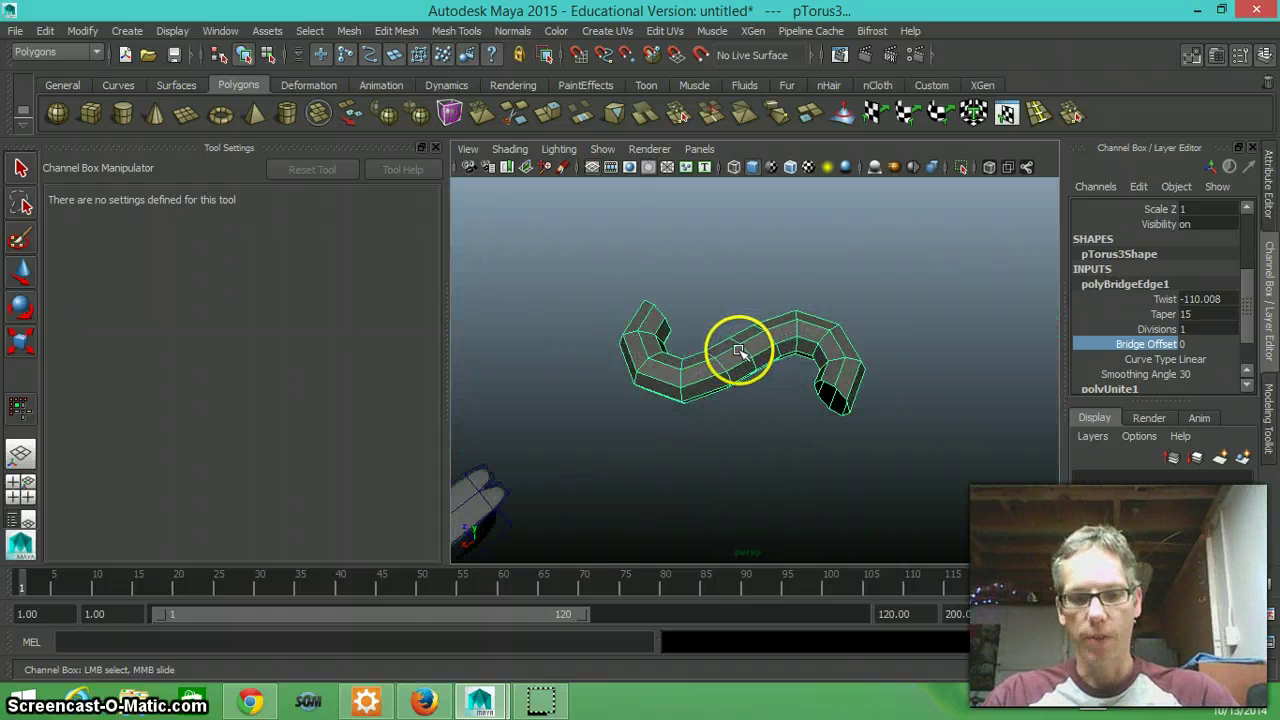
key(F10)
click(27, 271)
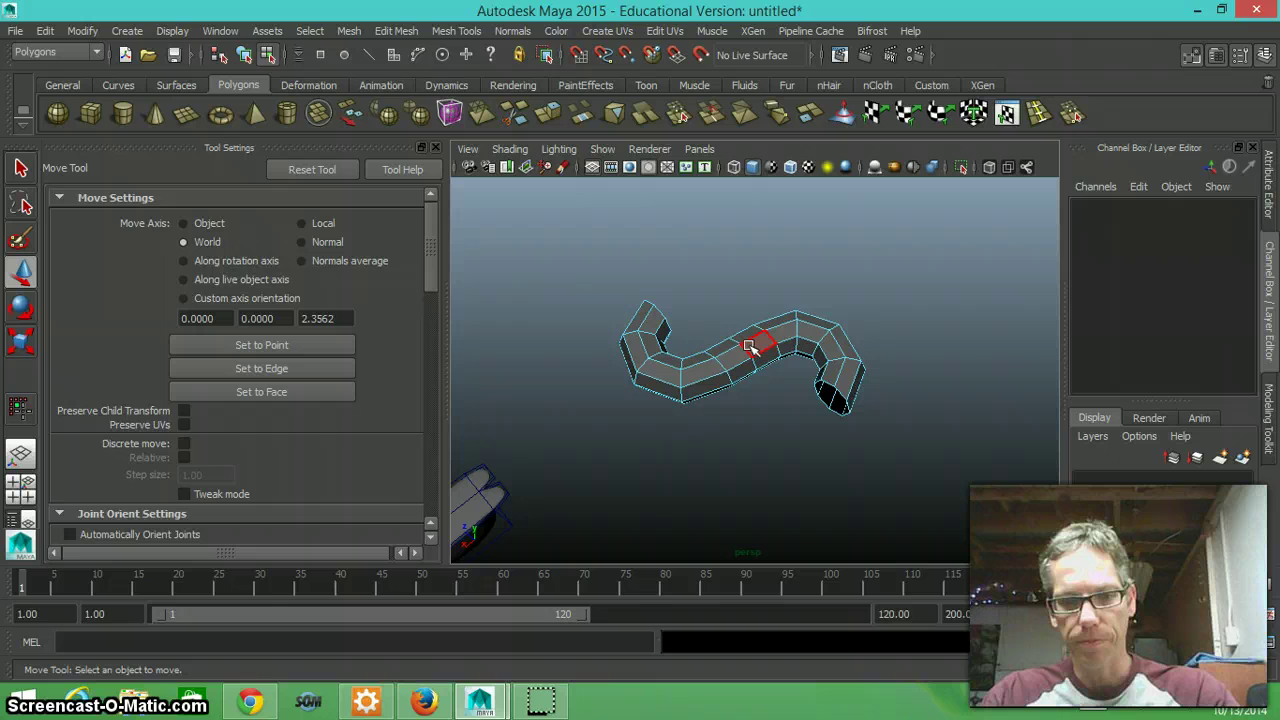
key(F8)
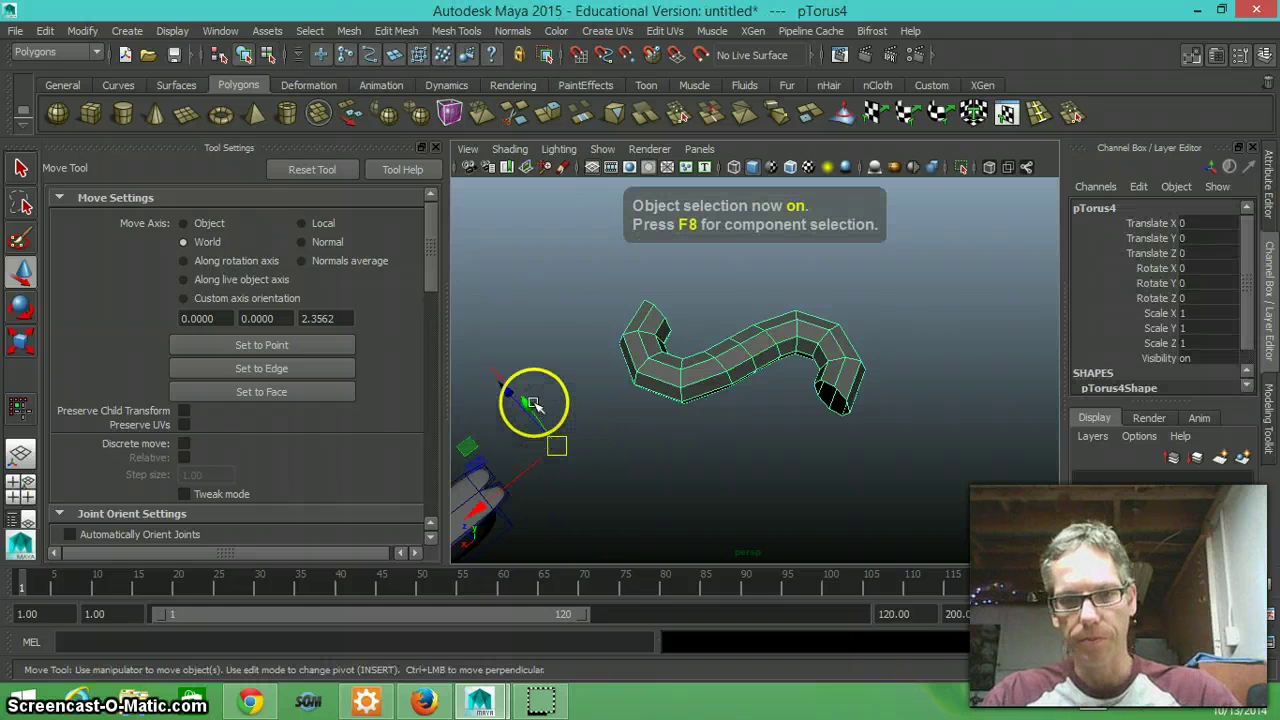
alt+drag(689, 423, 694, 421)
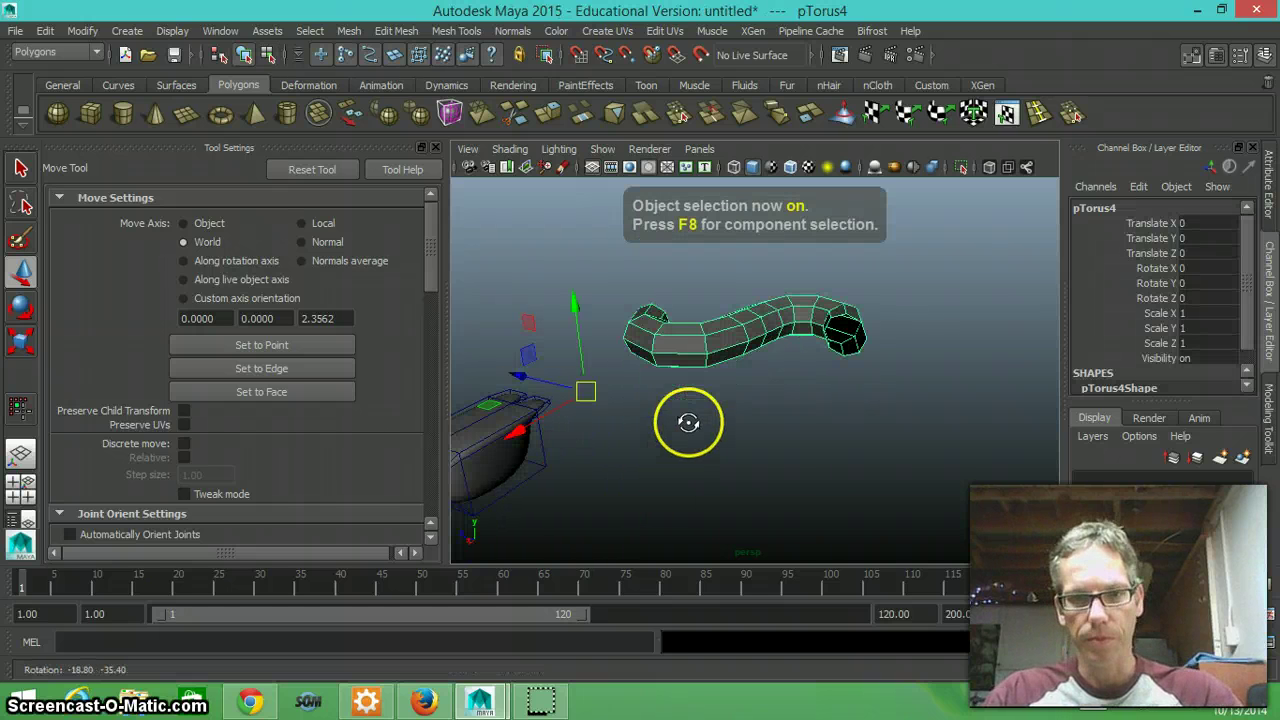
drag(540, 380, 670, 478)
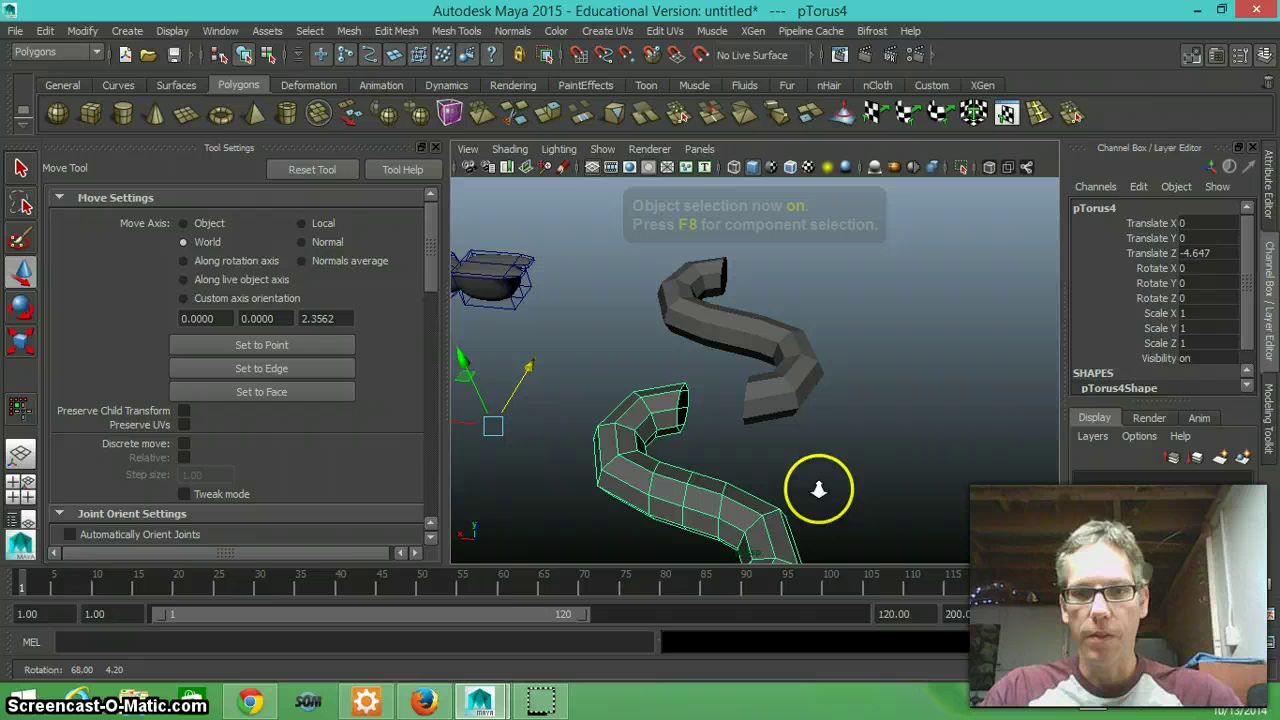
- Add the original S-shaped mesh to the selection and combine it with its copy into one mesh
scroll(892, 507, up, 5)
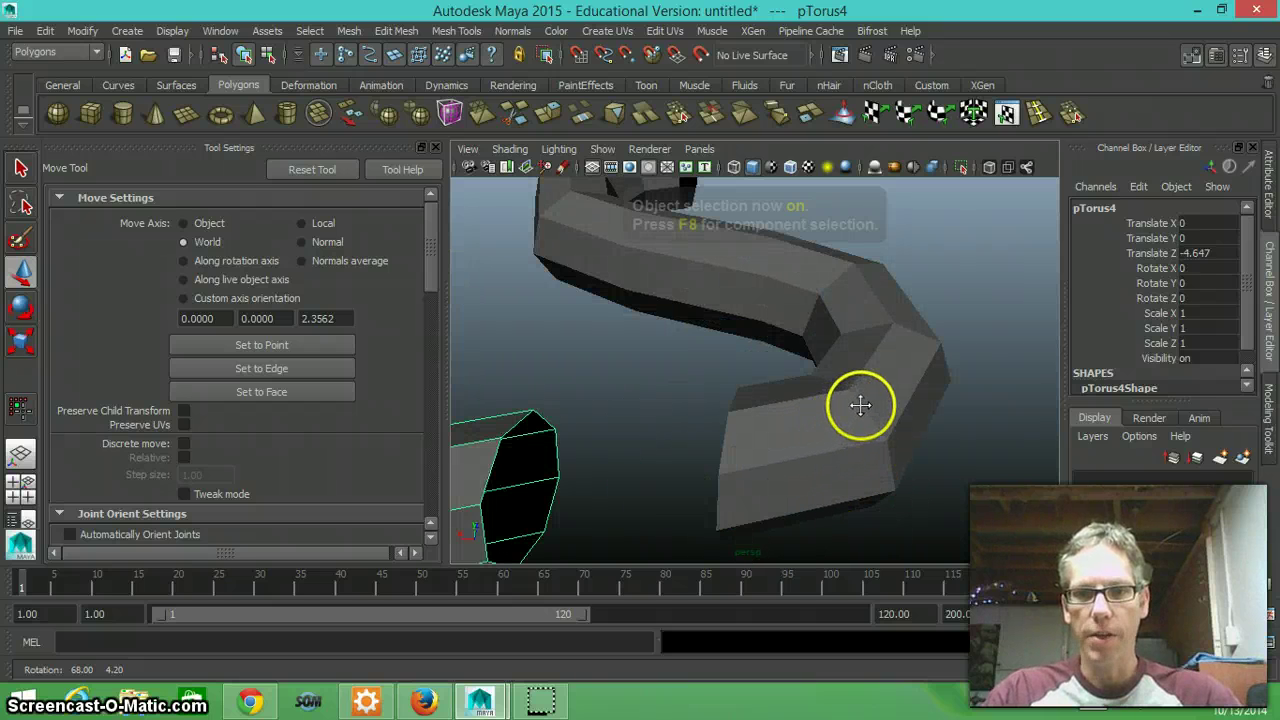
alt+middle_drag(877, 397, 883, 397)
alt+drag(883, 397, 877, 460)
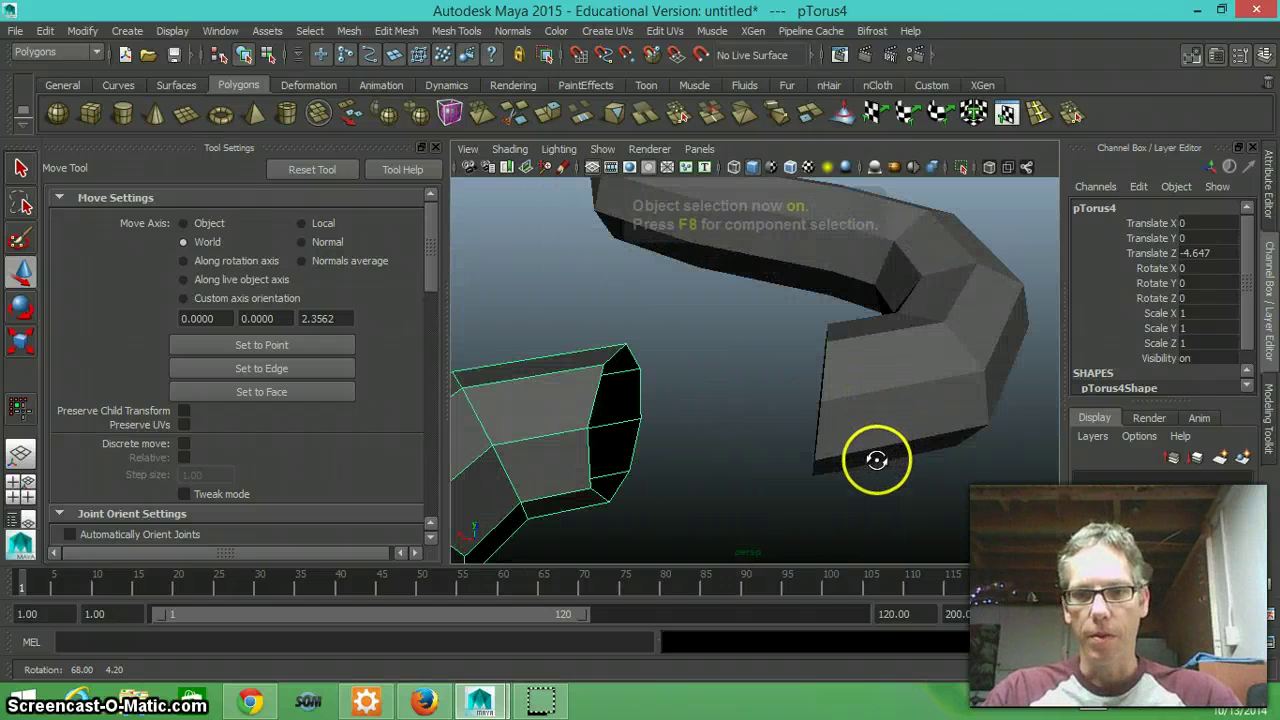
scroll(872, 463, up, 2)
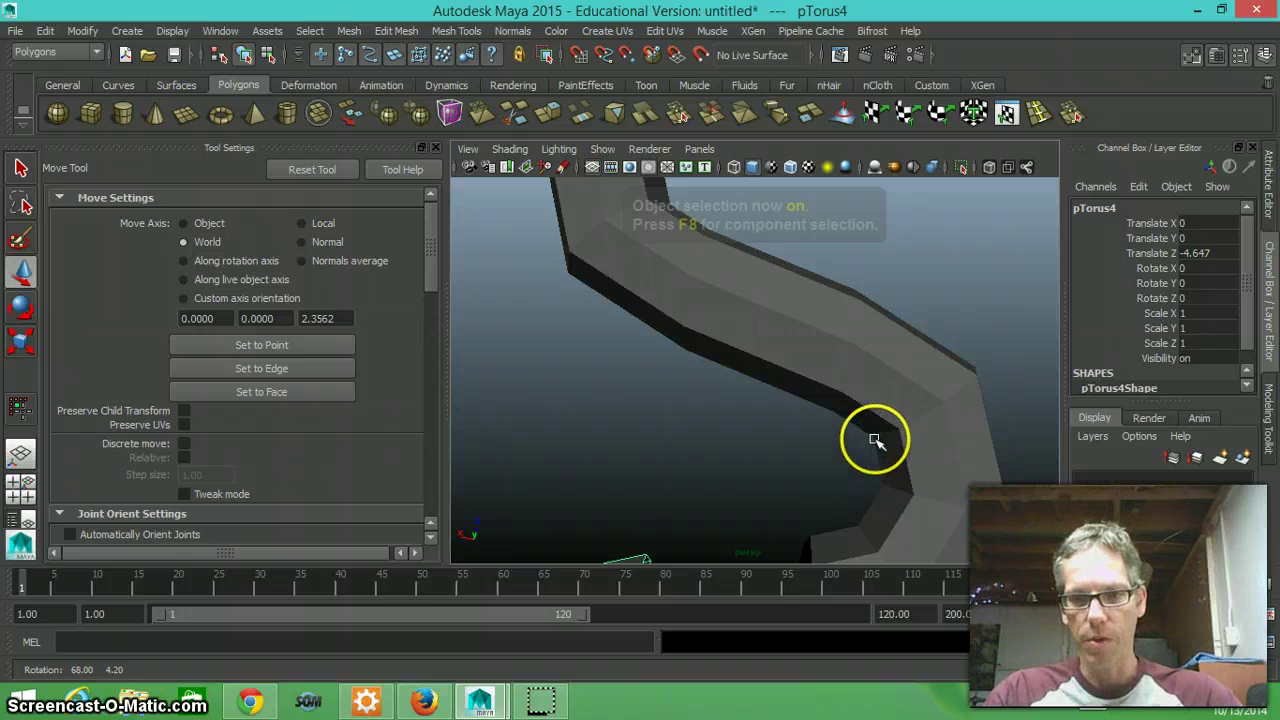
shift+click(805, 413)
scroll(812, 405, down, 2)
scroll(750, 400, down, 1)
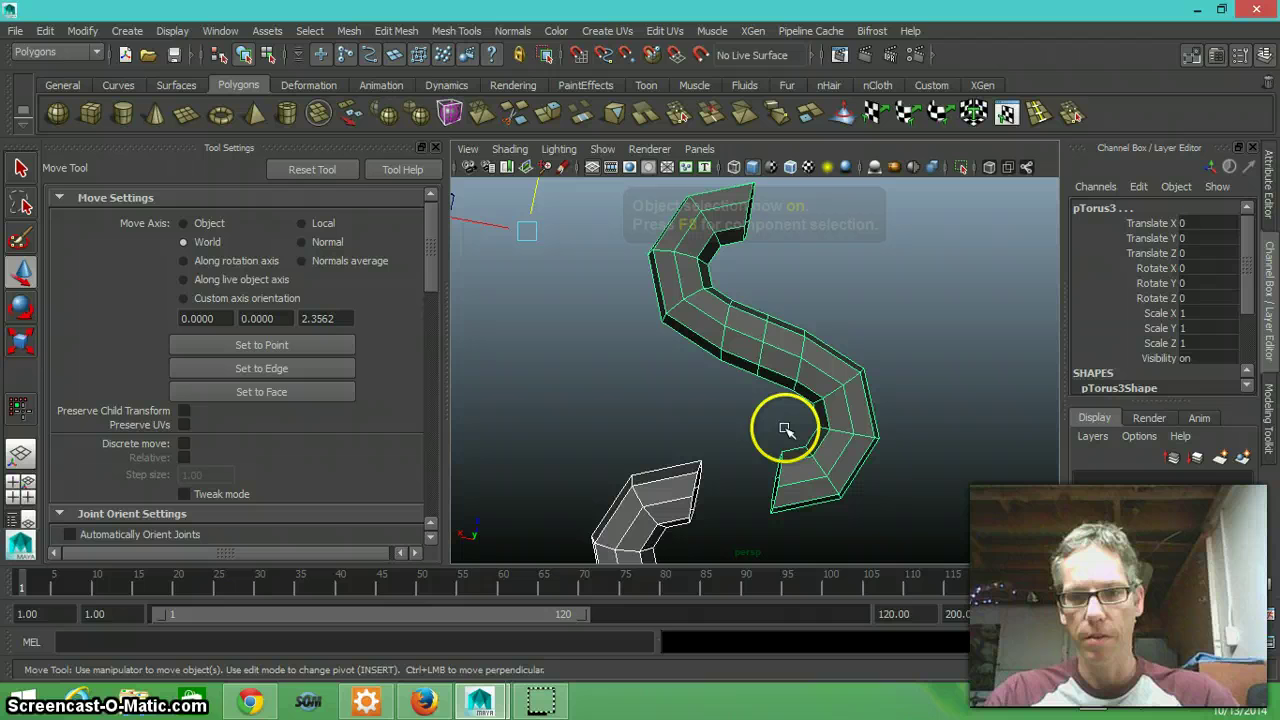
click(349, 36)
click(391, 86)
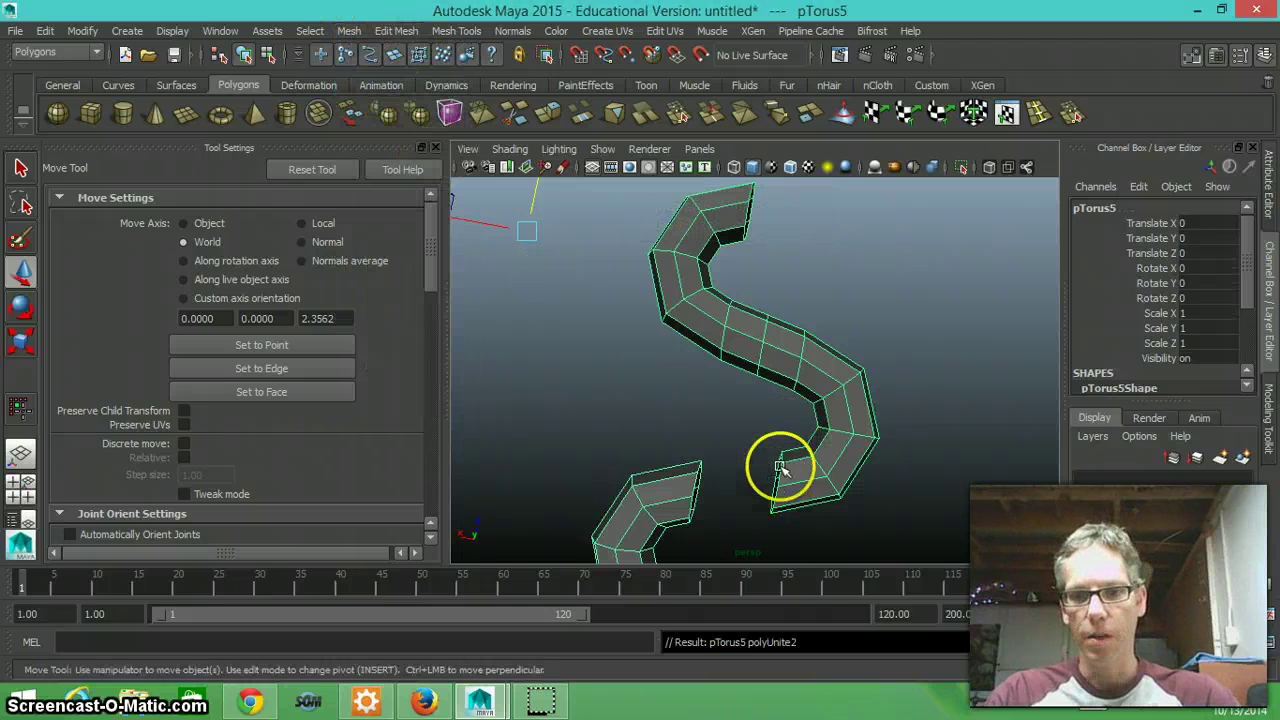
- Select the border edges of the two facing open ends on the combined mesh and bridge them
alt+drag(780, 467, 800, 420)
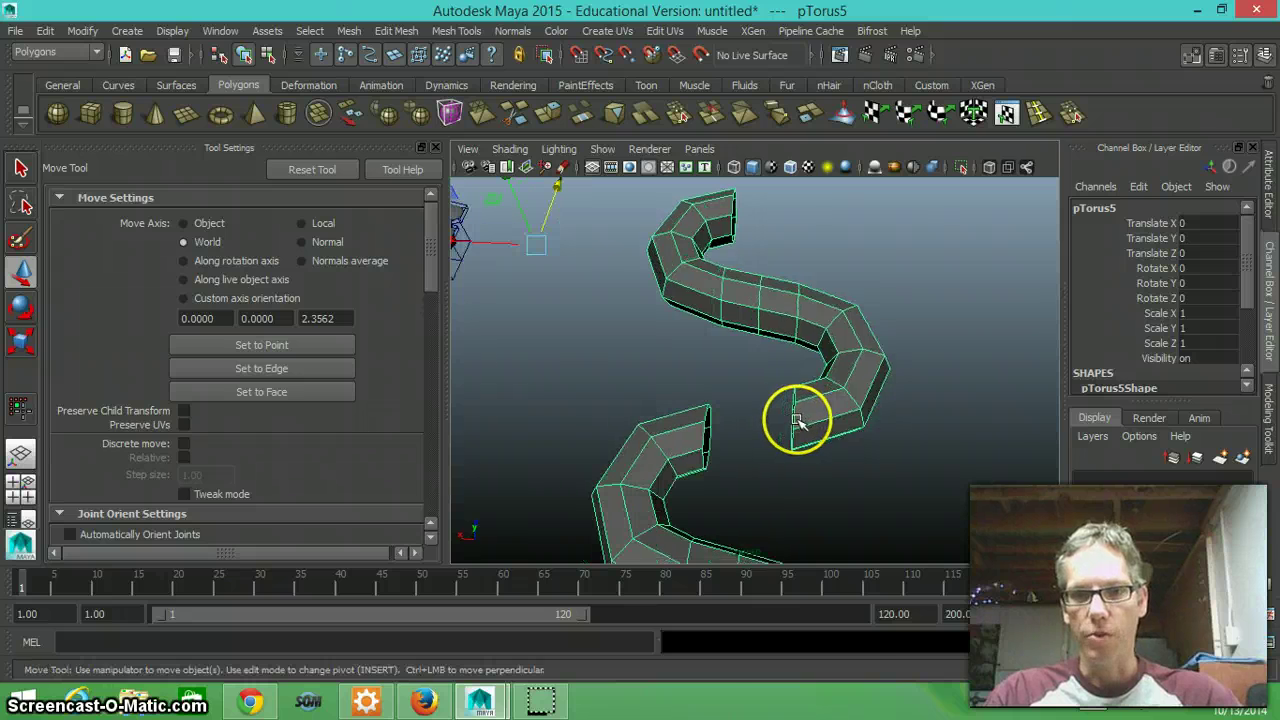
right_drag(800, 420, 795, 210)
click(793, 408)
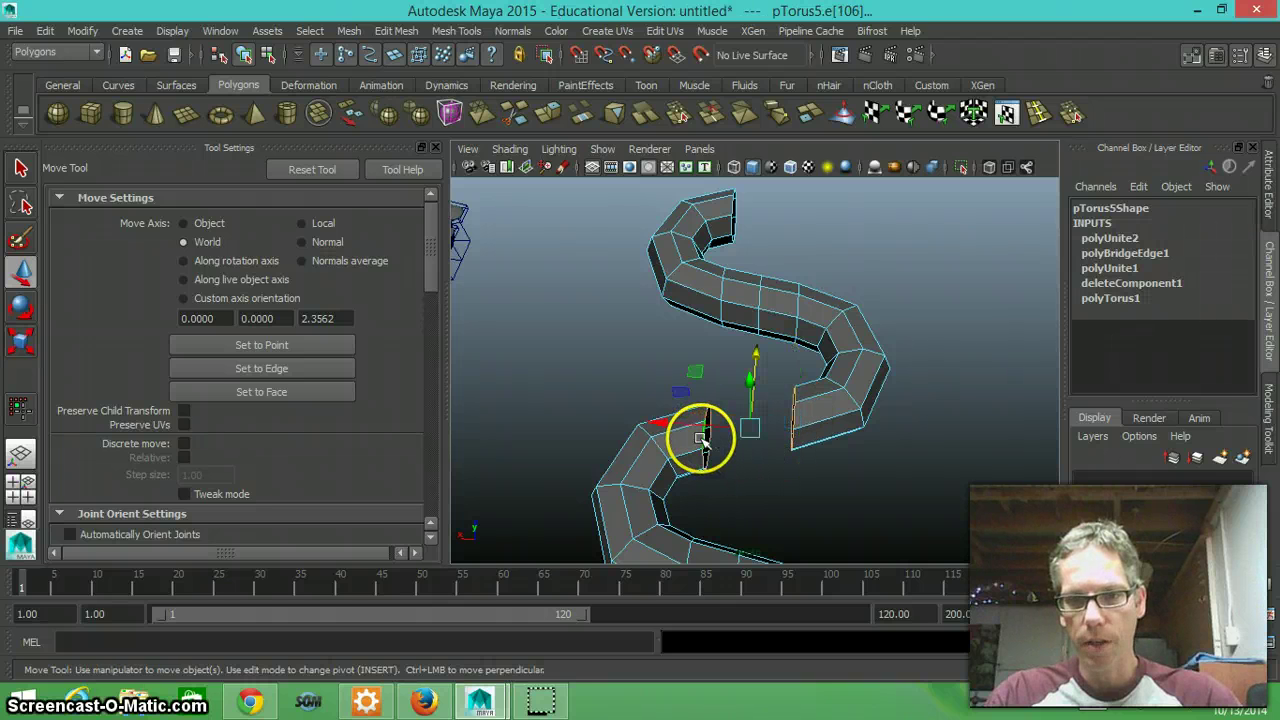
alt+drag(857, 491, 874, 492)
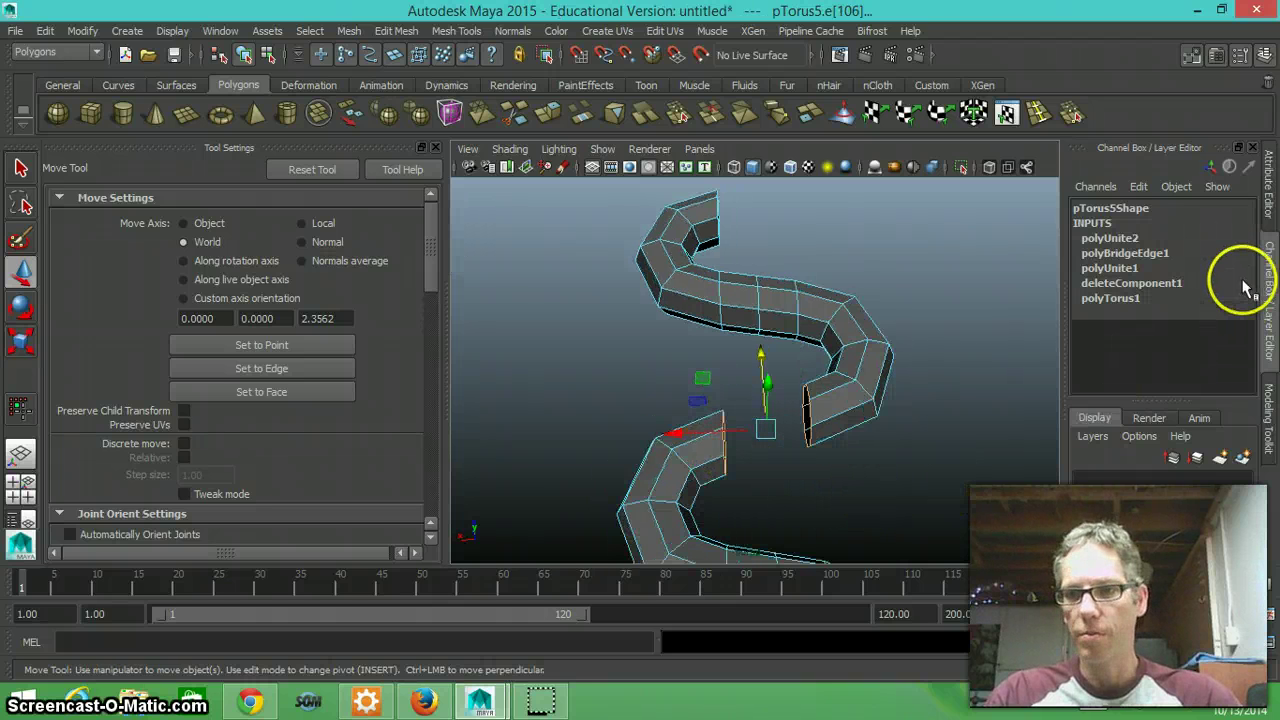
click(1190, 55)
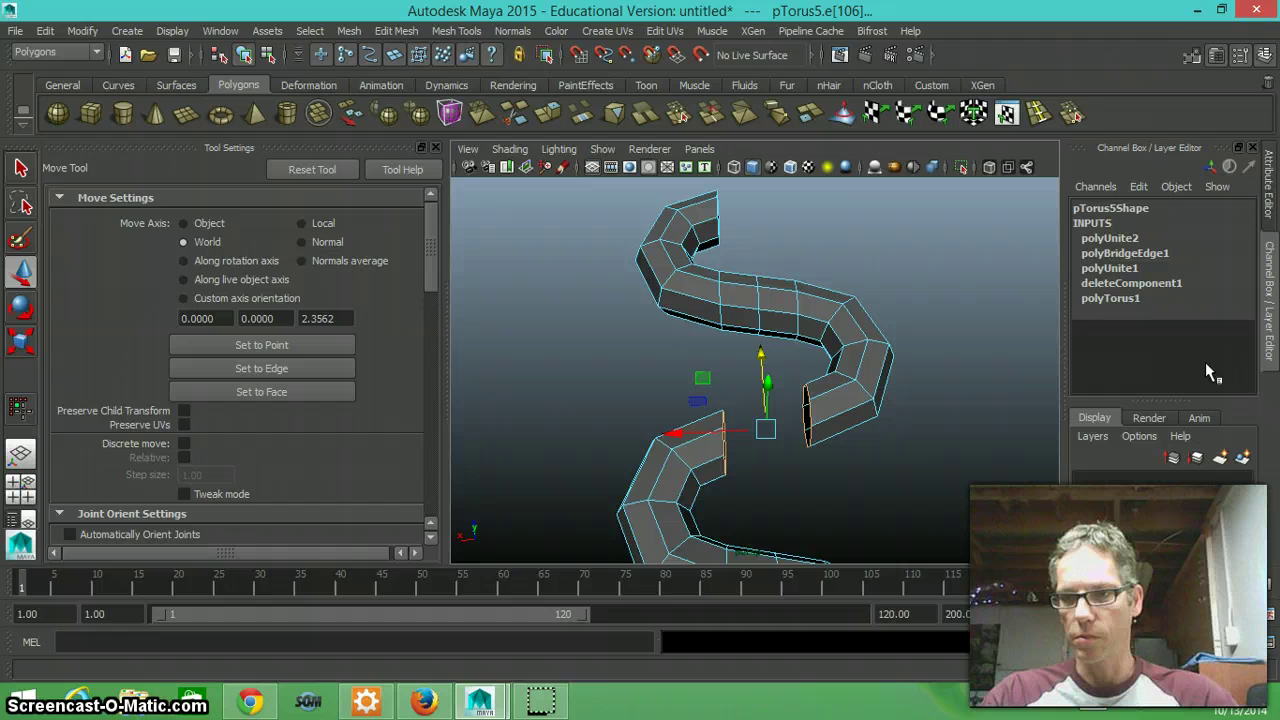
click(1190, 56)
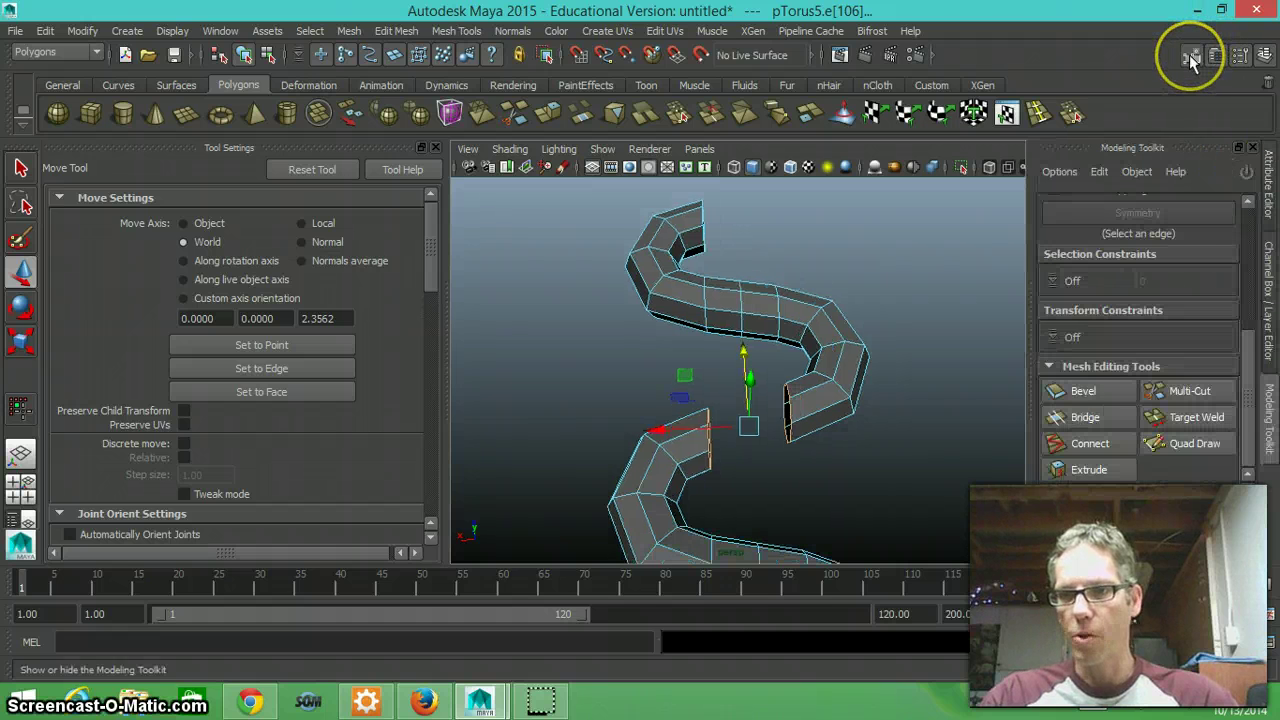
click(1088, 418)
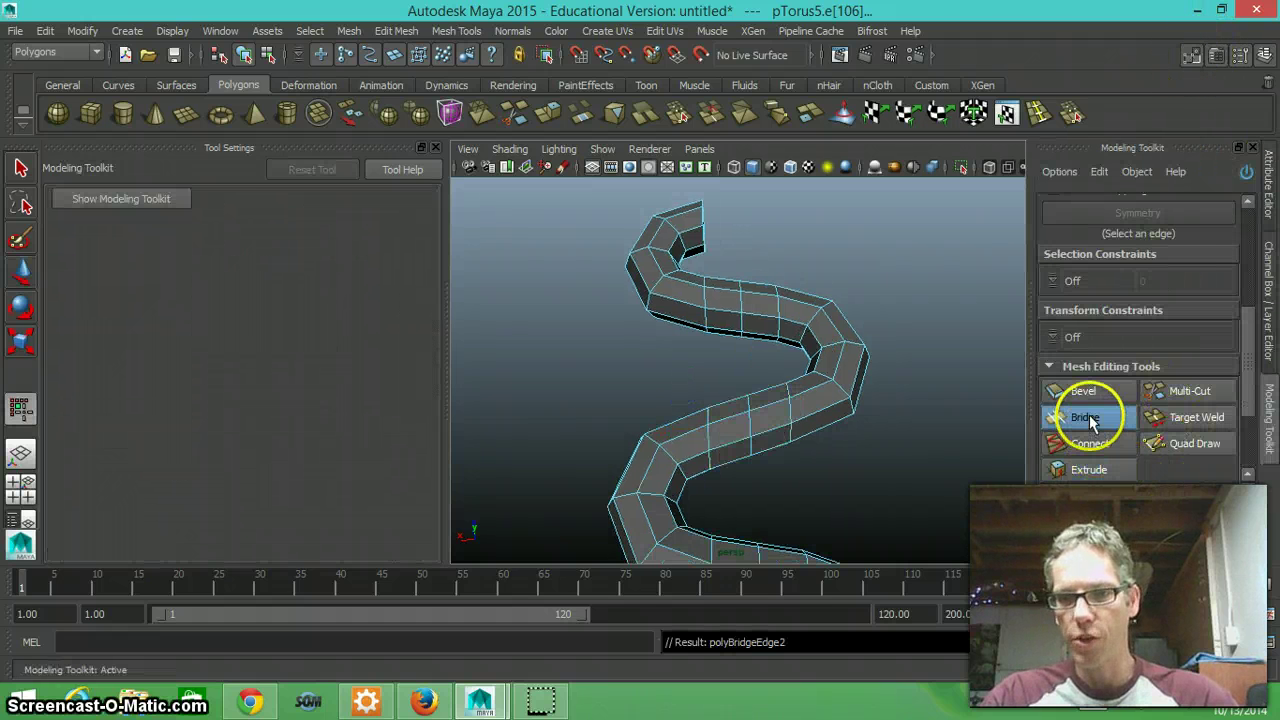
- Turn on the smooth mesh preview for the joined snake-like tube and inspect its shape
alt+drag(827, 487, 829, 497)
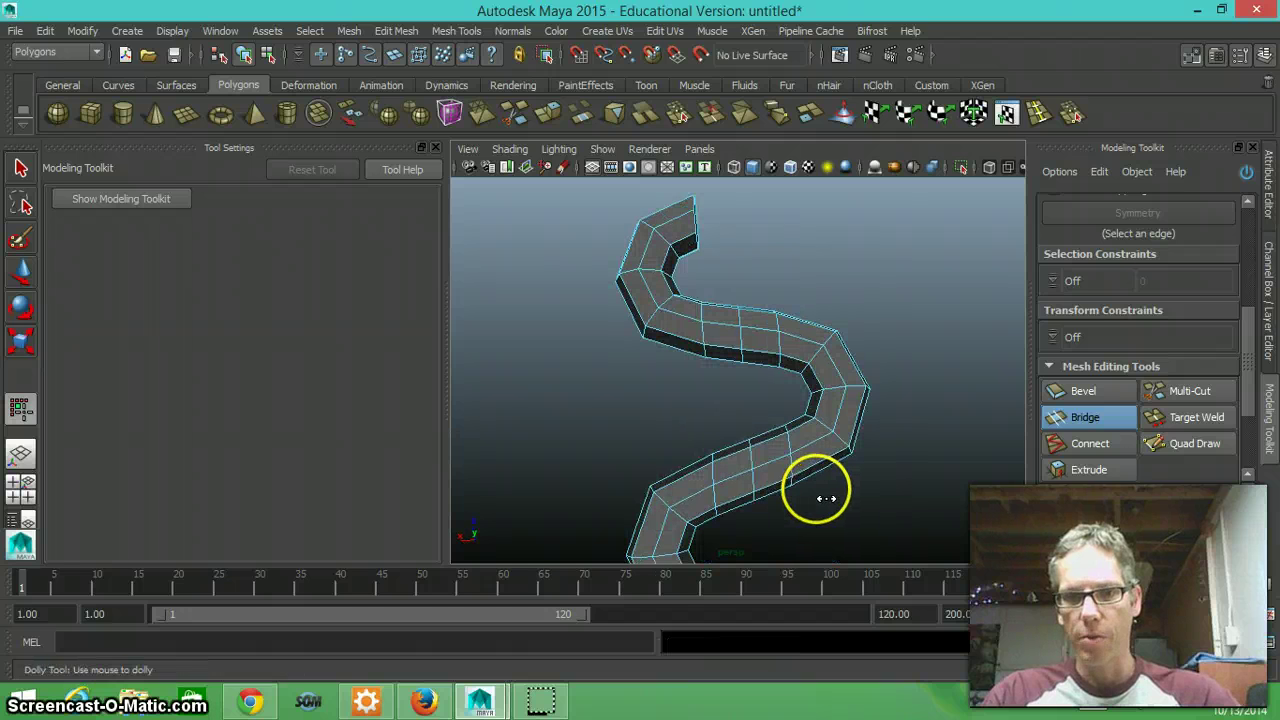
alt+right_drag(703, 432, 706, 421)
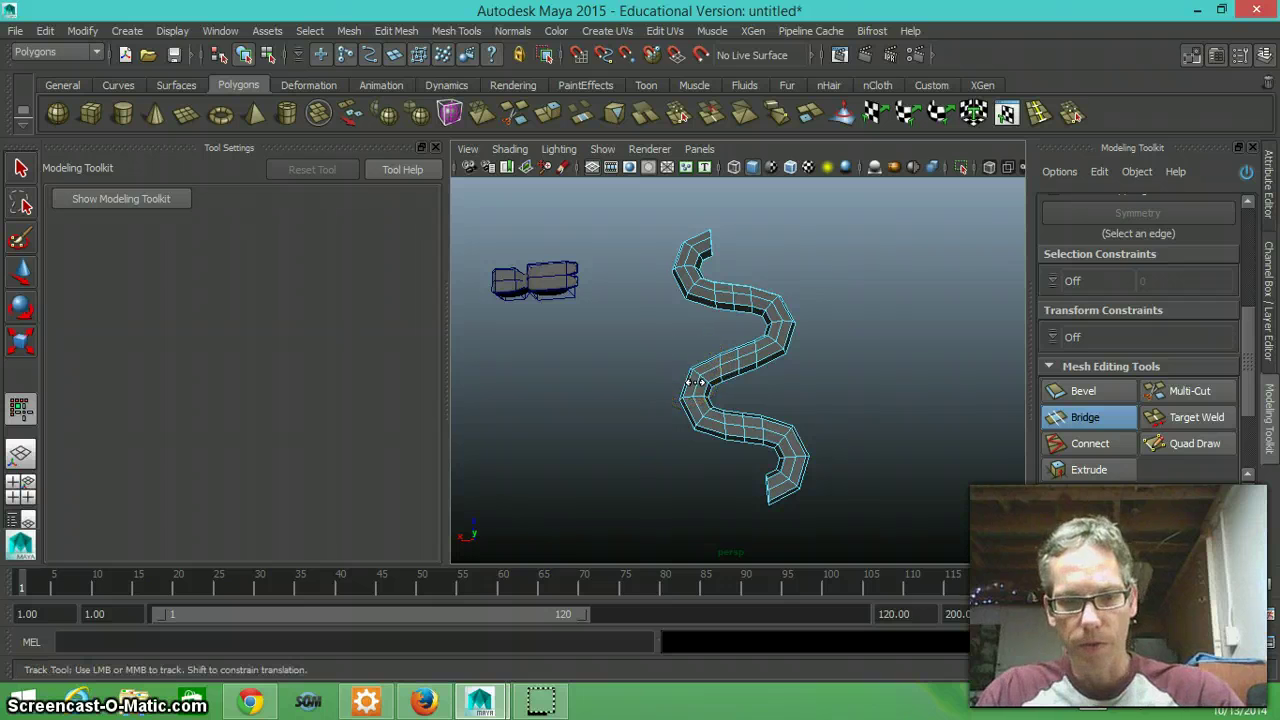
click(703, 380)
key(3)
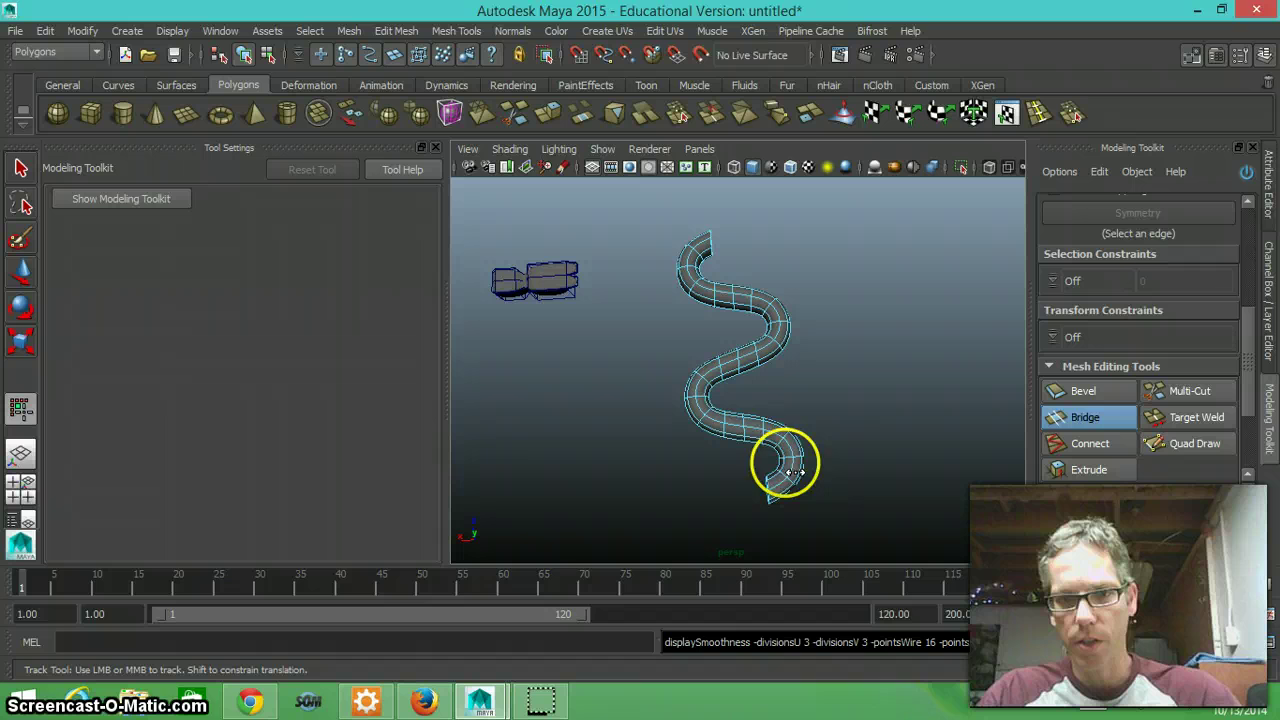
alt+drag(853, 437, 866, 409)
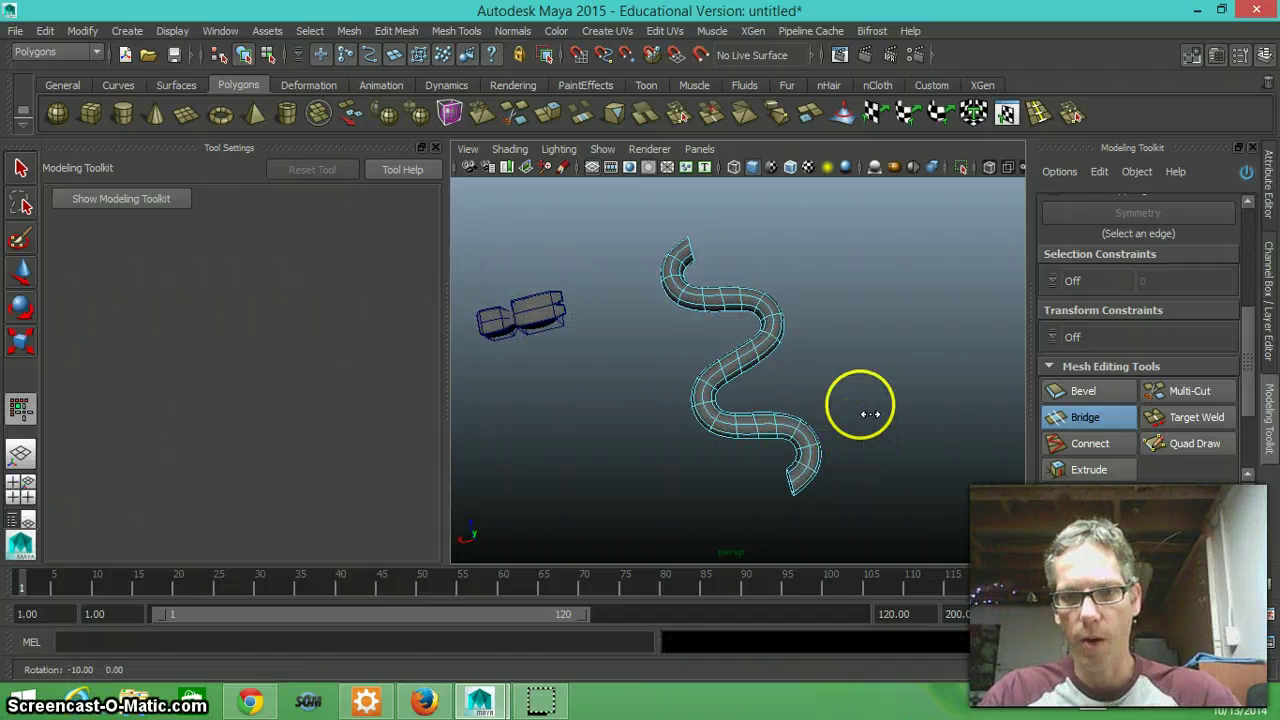
alt+drag(886, 366, 904, 394)
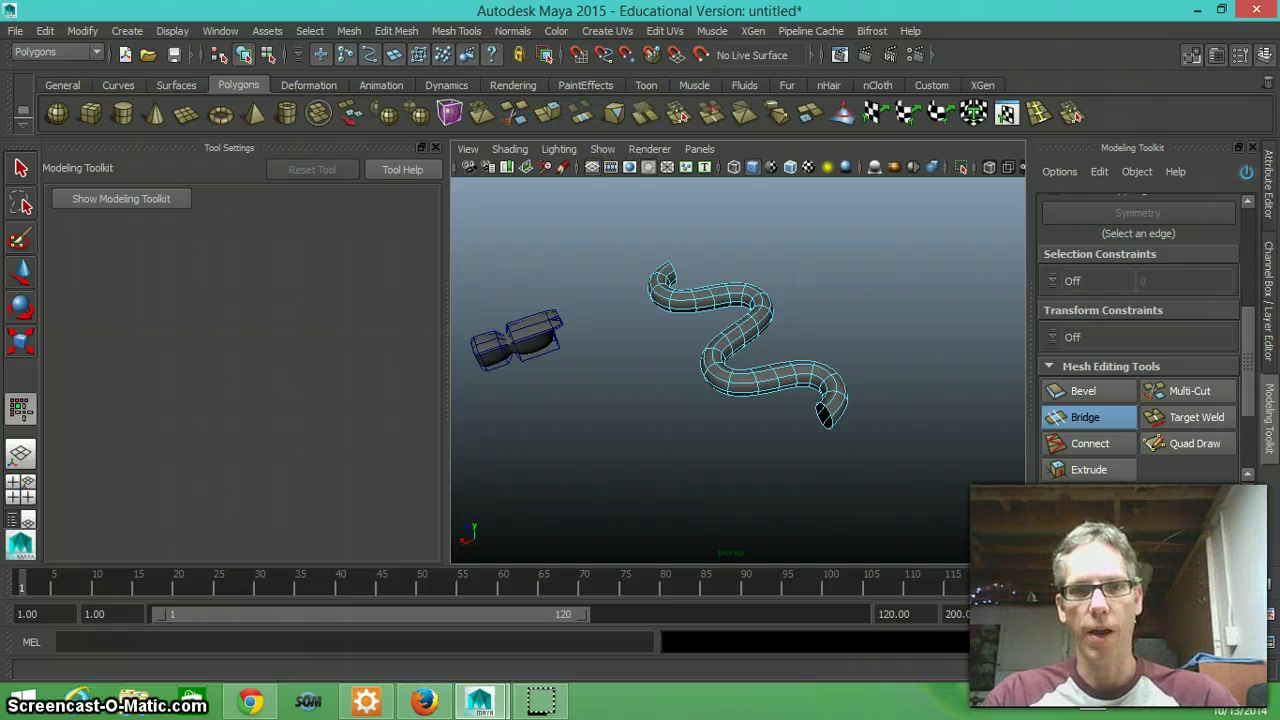
click(457, 31)
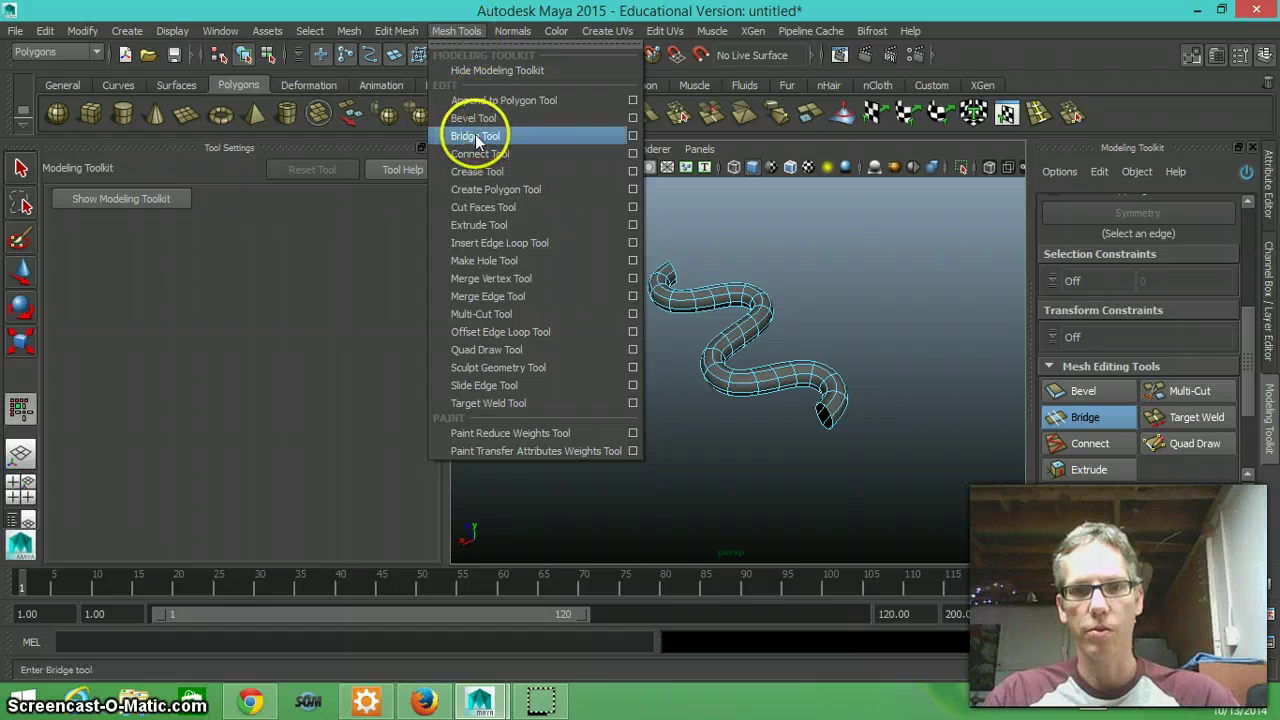
click(760, 411)
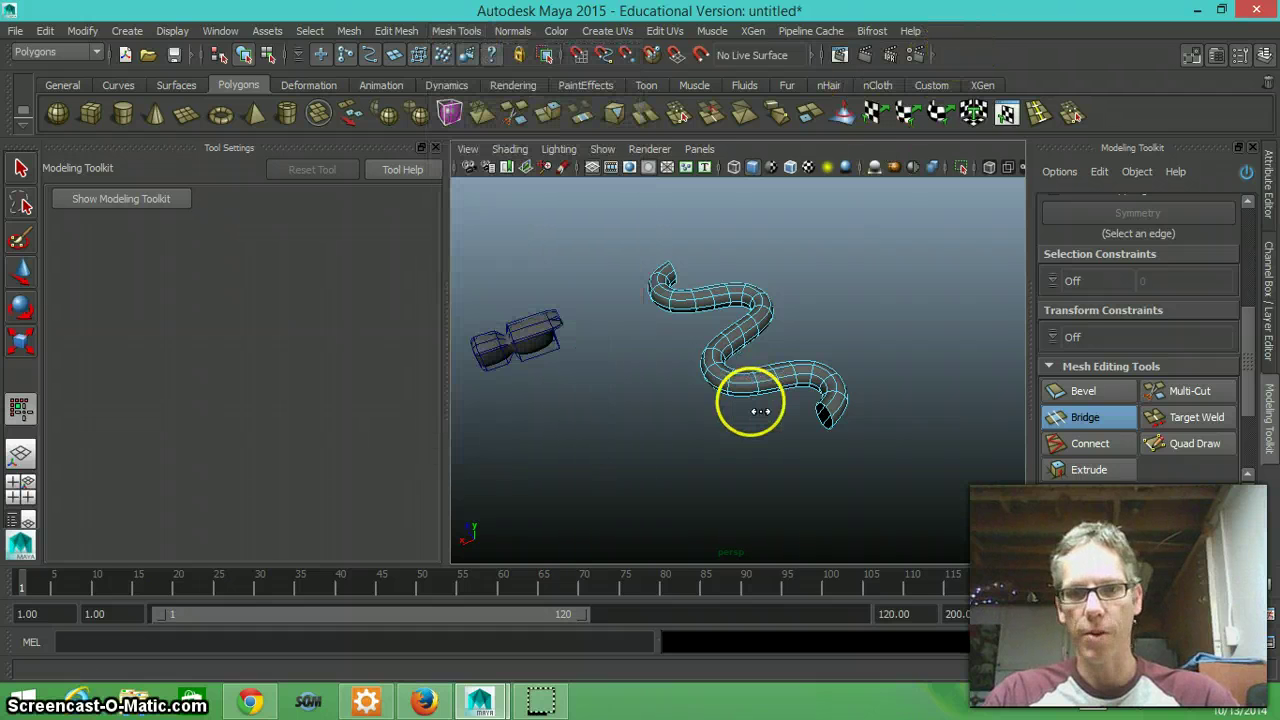